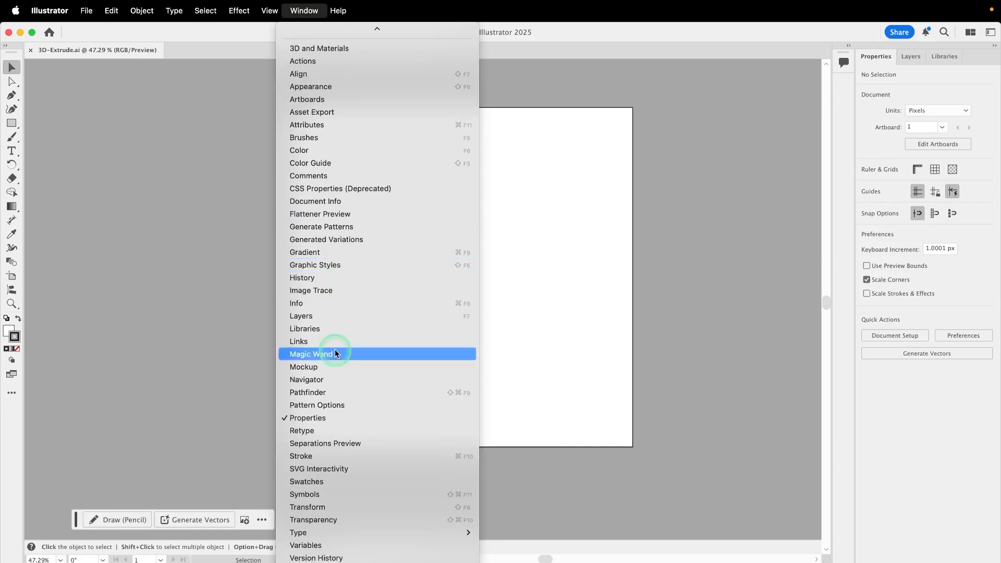
Show the Swatches panel, place it beside the artboard and resize it so all colour swatches are visible.
{"action": "left_click", "coordinate": [346, 484]}
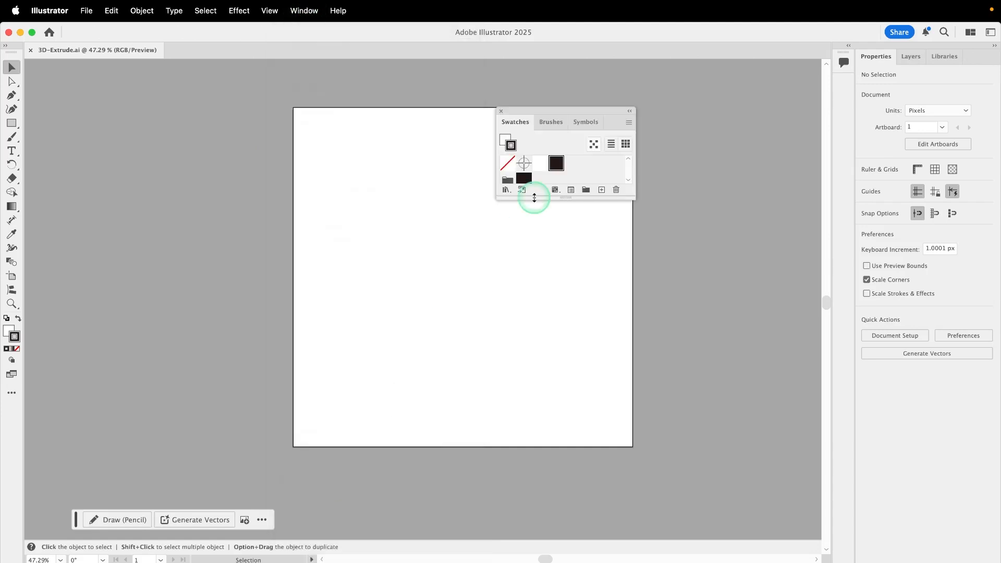
{"action": "left_click_drag", "start_coordinate": [762, 136], "coordinate": [777, 136]}
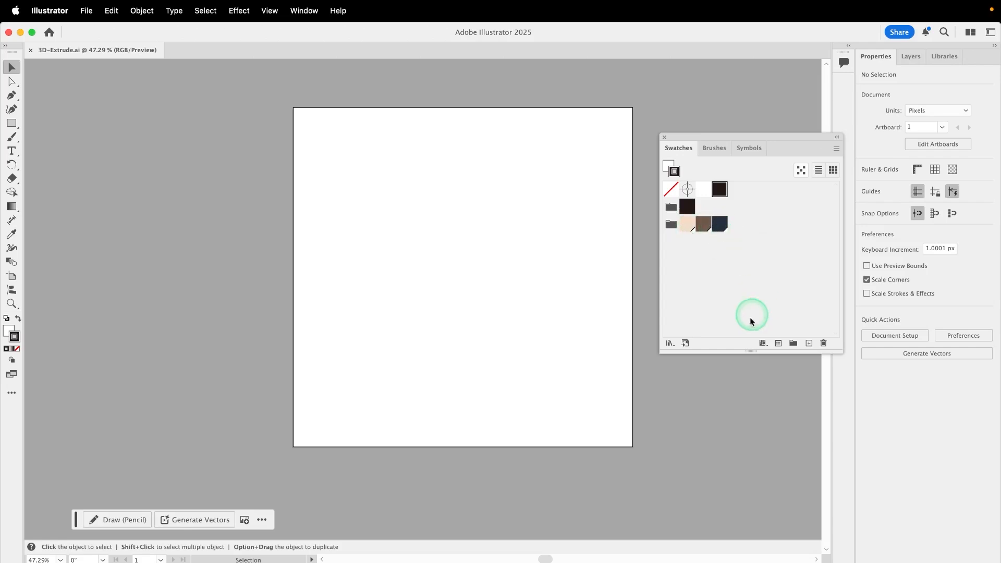
{"action": "left_click_drag", "start_coordinate": [740, 353], "coordinate": [738, 275]}
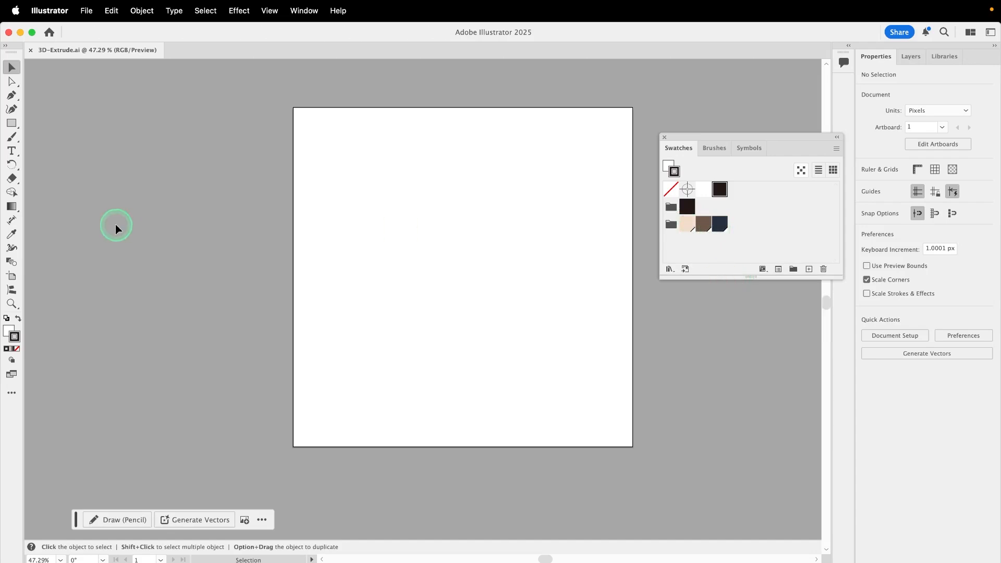
Create a 700 x 700 px rectangle that starts at the artboard's upper-left corner and covers the artboard.
{"action": "left_click", "coordinate": [10, 127]}
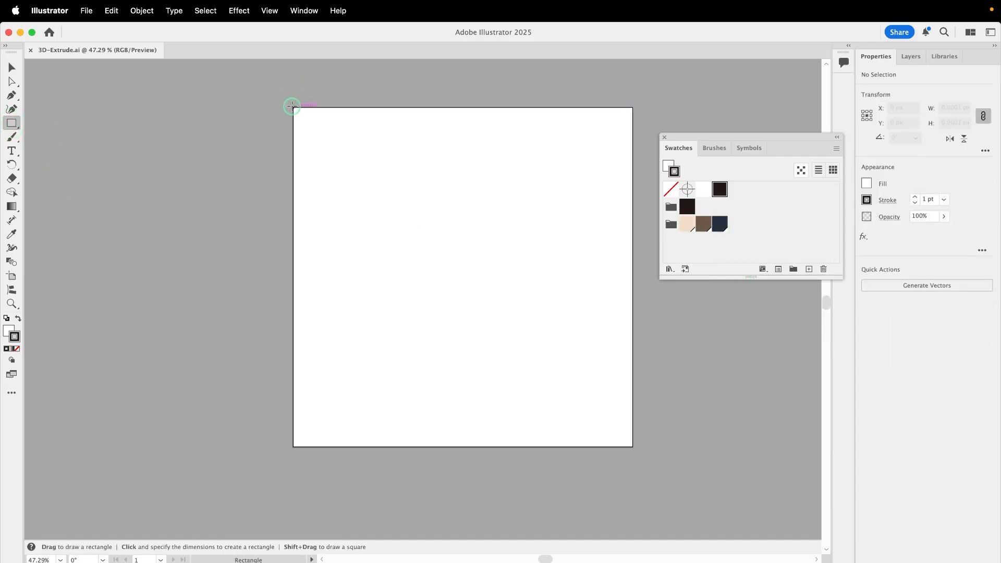
{"action": "left_click", "coordinate": [291, 107]}
{"action": "type", "text": "700"}
{"action": "key", "text": "Tab"}
{"action": "type", "text": "700"}
{"action": "key", "text": "Tab"}
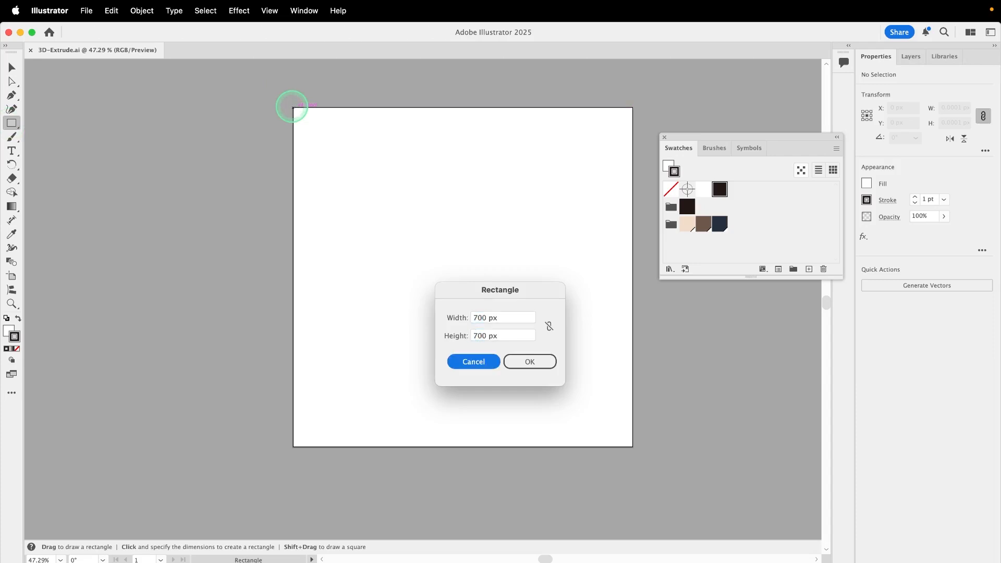
{"action": "left_click", "coordinate": [546, 366]}
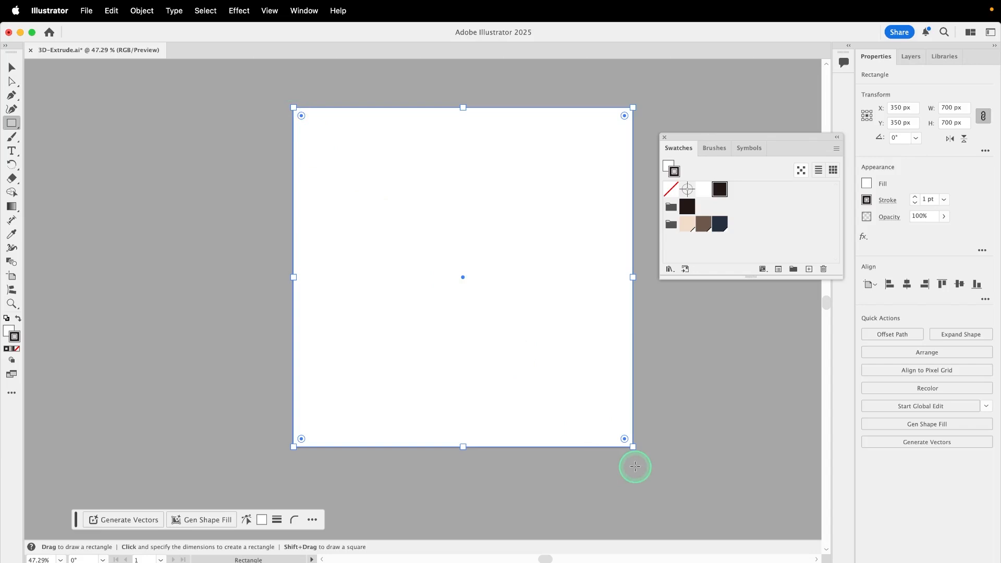
Fill the background rectangle with the light beige swatch, remove its stroke and deselect it.
{"action": "left_click", "coordinate": [668, 165]}
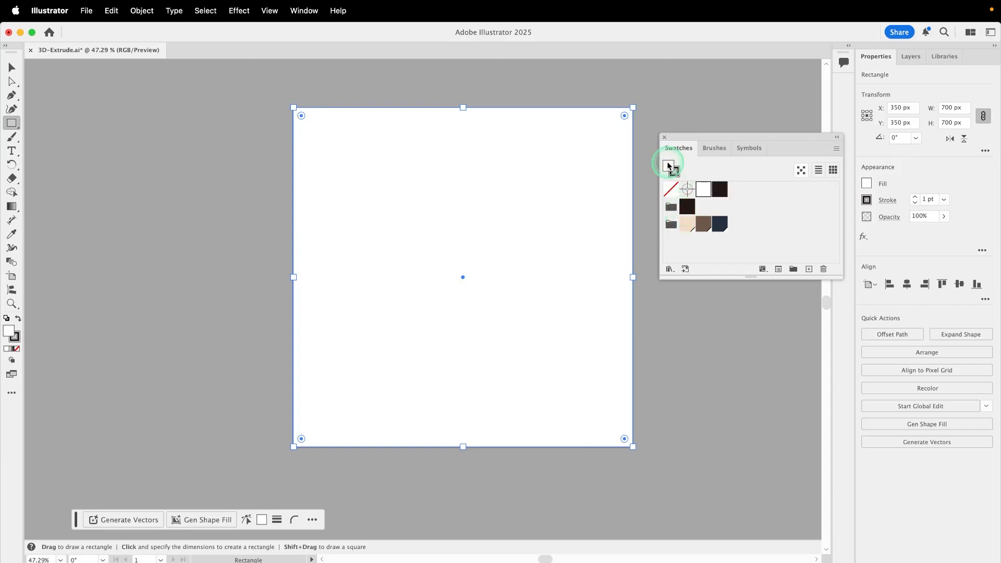
{"action": "left_click", "coordinate": [687, 224]}
{"action": "left_click", "coordinate": [677, 174]}
{"action": "left_click", "coordinate": [672, 190]}
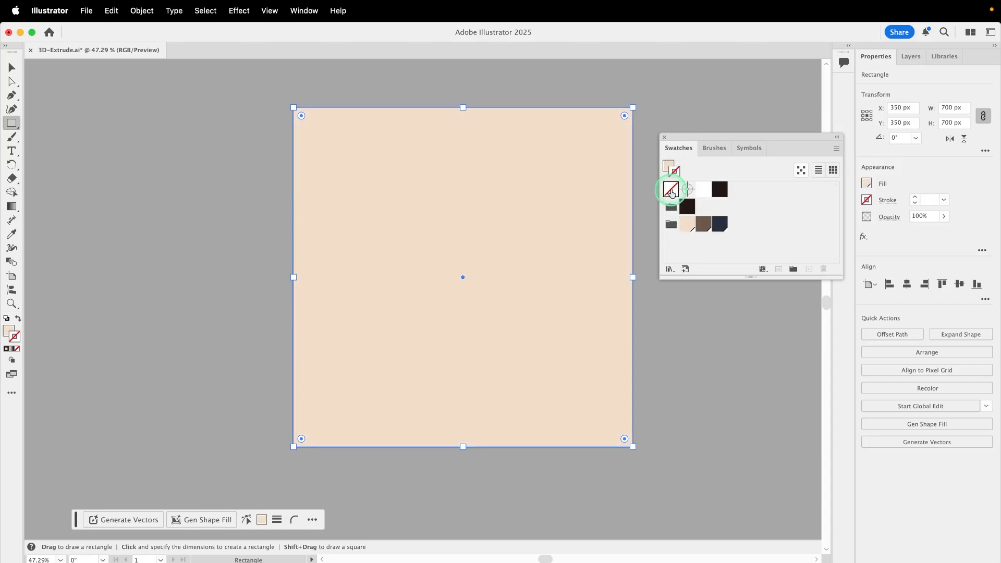
{"action": "key", "text": "super+shift+a"}
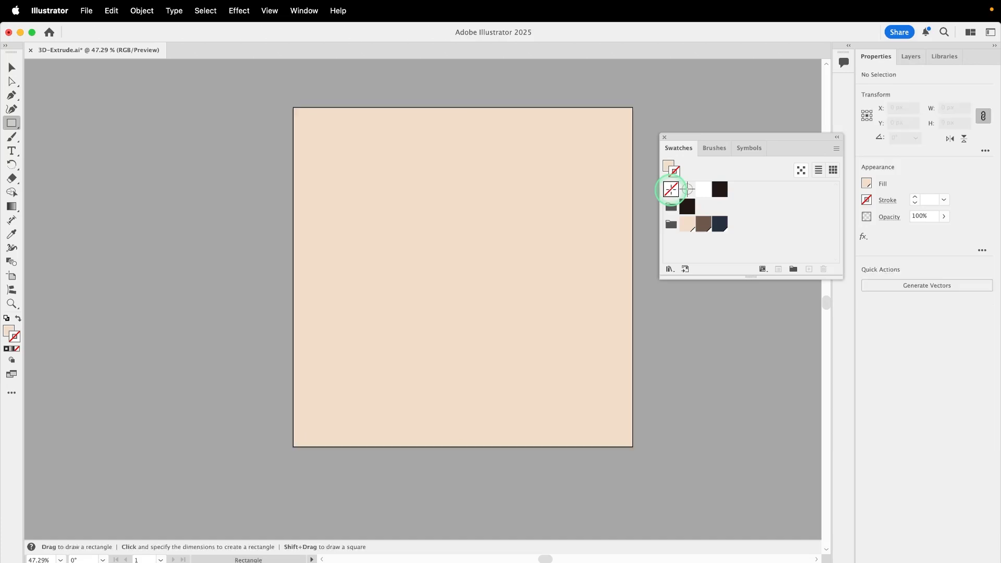
Lock the background rectangle on Layer 1 and check its lock state in the layer list.
{"action": "key", "text": "super"}
{"action": "left_click_drag", "start_coordinate": [243, 178], "coordinate": [340, 281]}
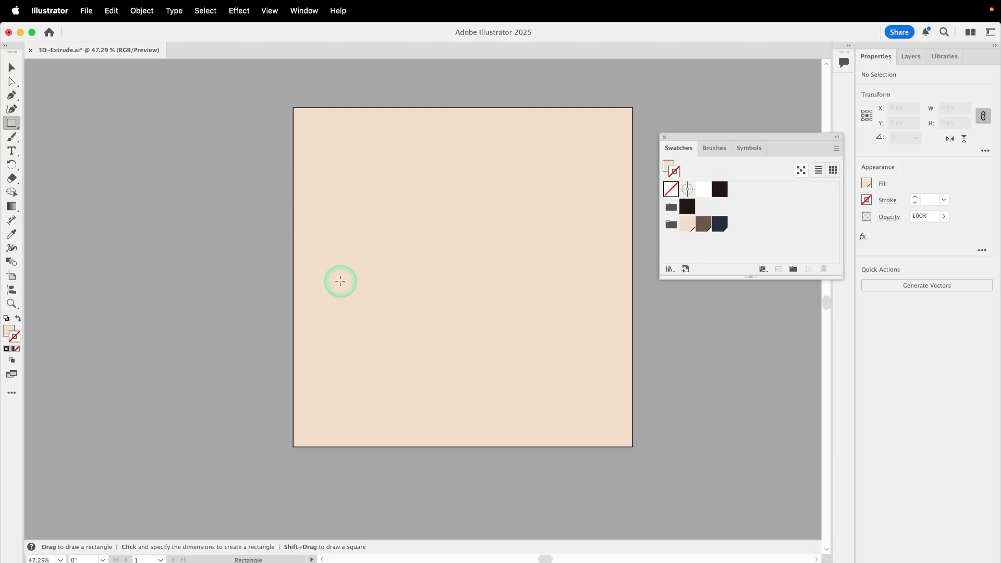
{"action": "left_click", "coordinate": [913, 57]}
{"action": "left_click", "coordinate": [893, 96]}
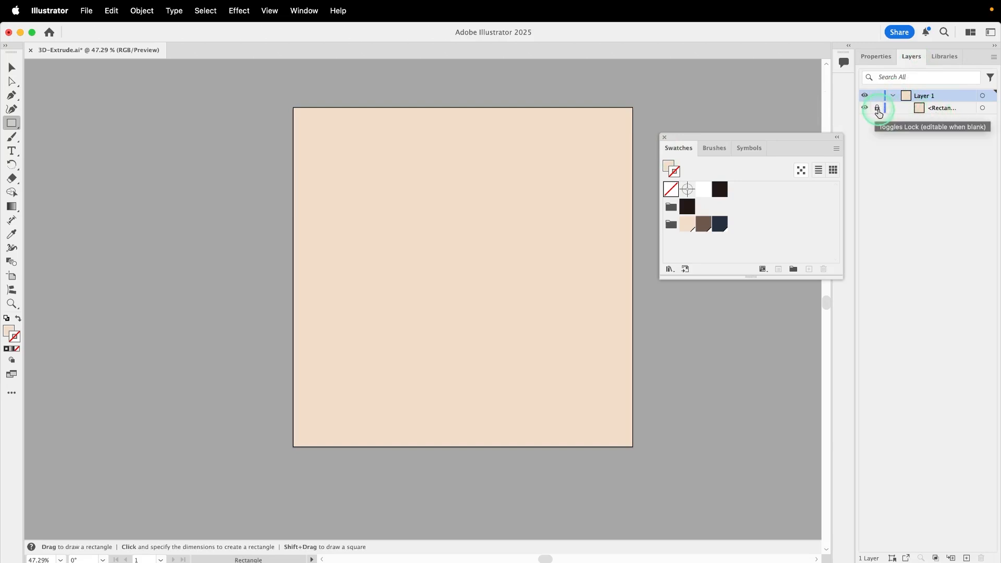
{"action": "left_click", "coordinate": [879, 112]}
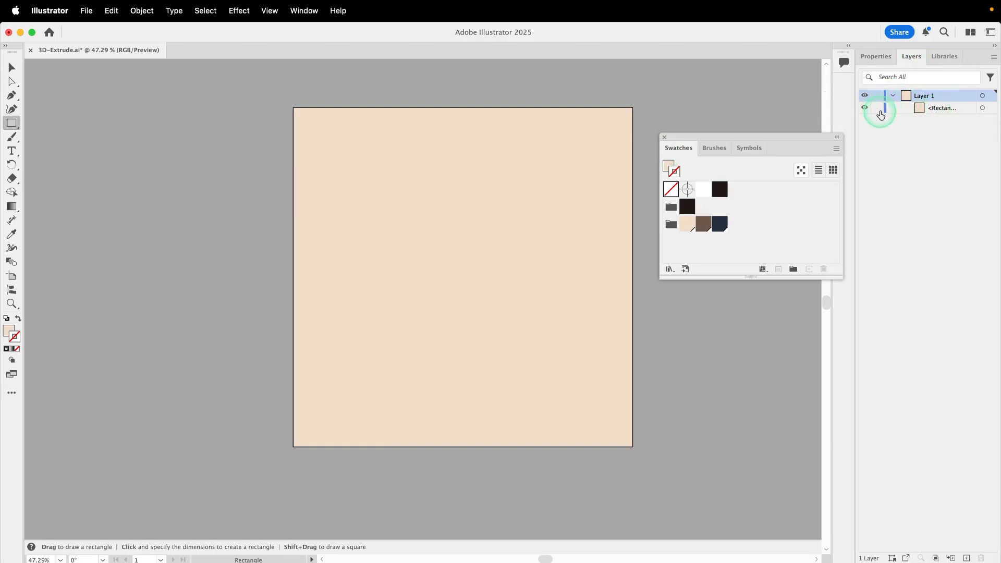
{"action": "left_click", "coordinate": [878, 109]}
{"action": "left_click", "coordinate": [893, 95]}
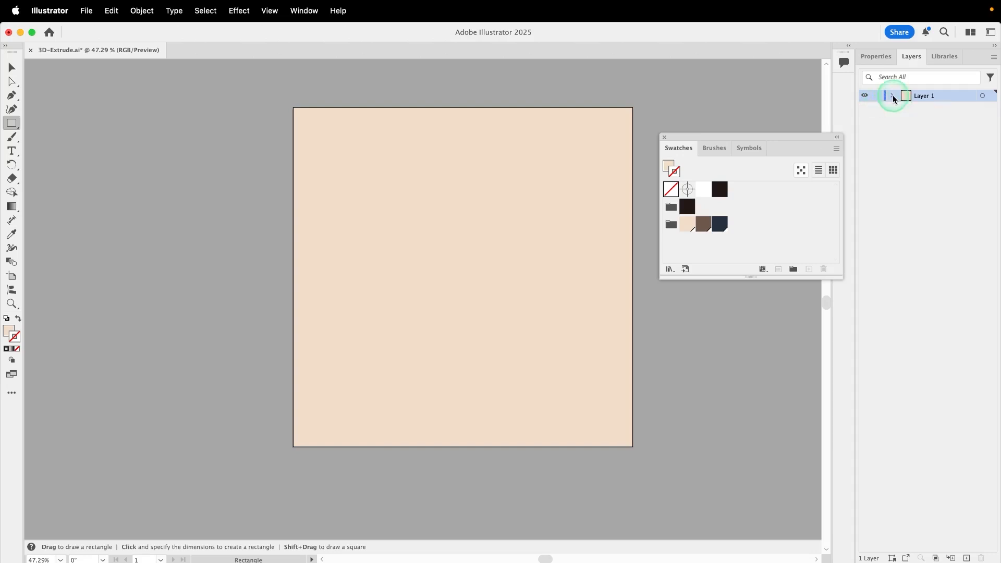
{"action": "left_click", "coordinate": [876, 56]}
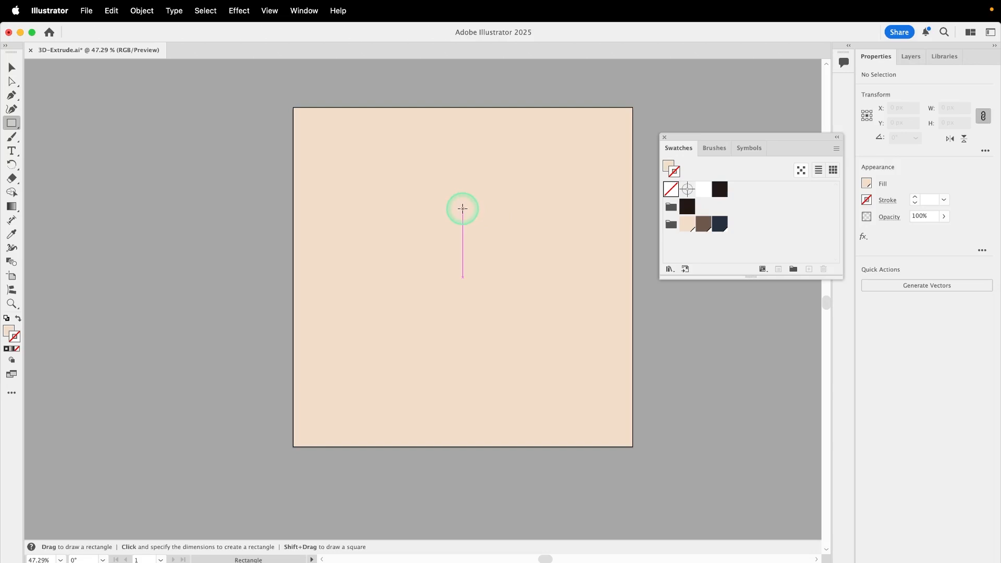
Create a 250 x 250 px square in the upper half of the artboard.
{"action": "left_click", "coordinate": [458, 188]}
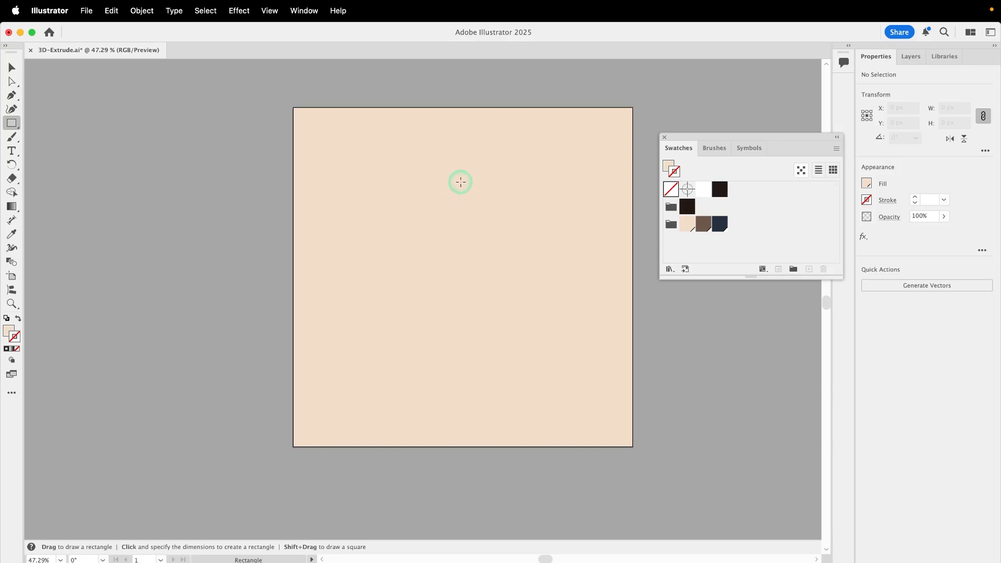
{"action": "type", "text": "250"}
{"action": "key", "text": "Tab"}
{"action": "type", "text": "250"}
{"action": "key", "text": "Tab"}
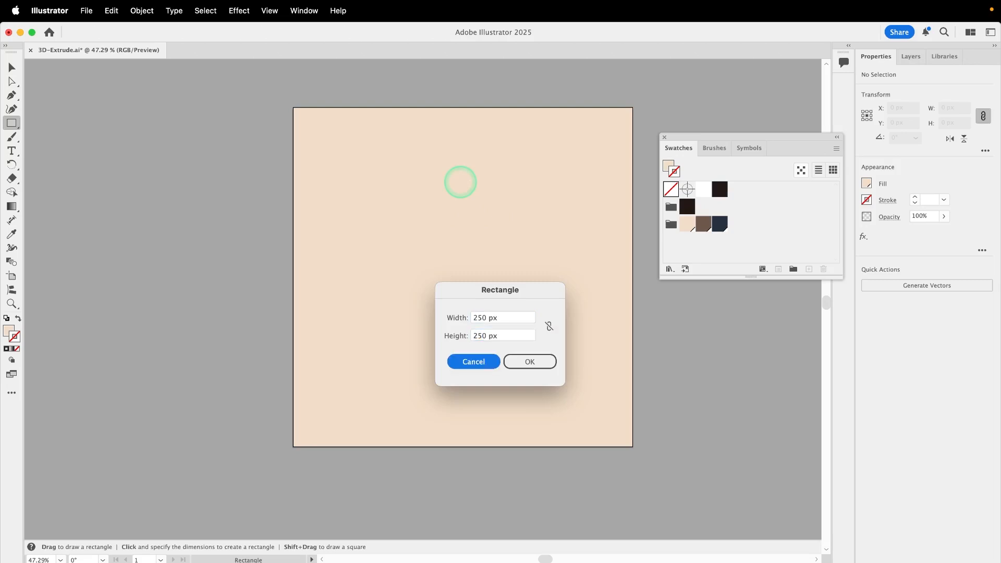
{"action": "left_click", "coordinate": [530, 362]}
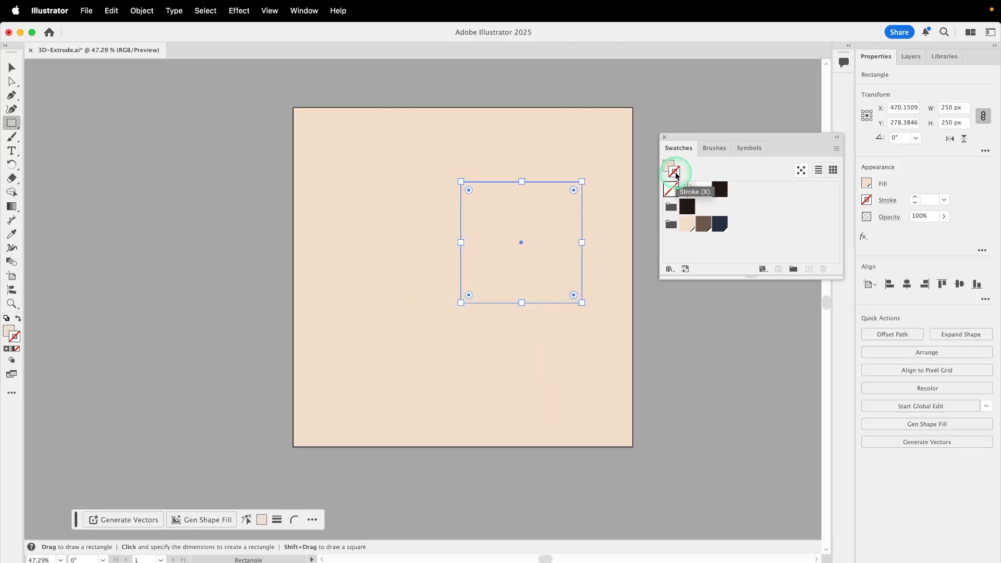
Give the square a 20 pt brown stroke (R=109 G=88 B=75) and round all four corners.
{"action": "left_click", "coordinate": [704, 224]}
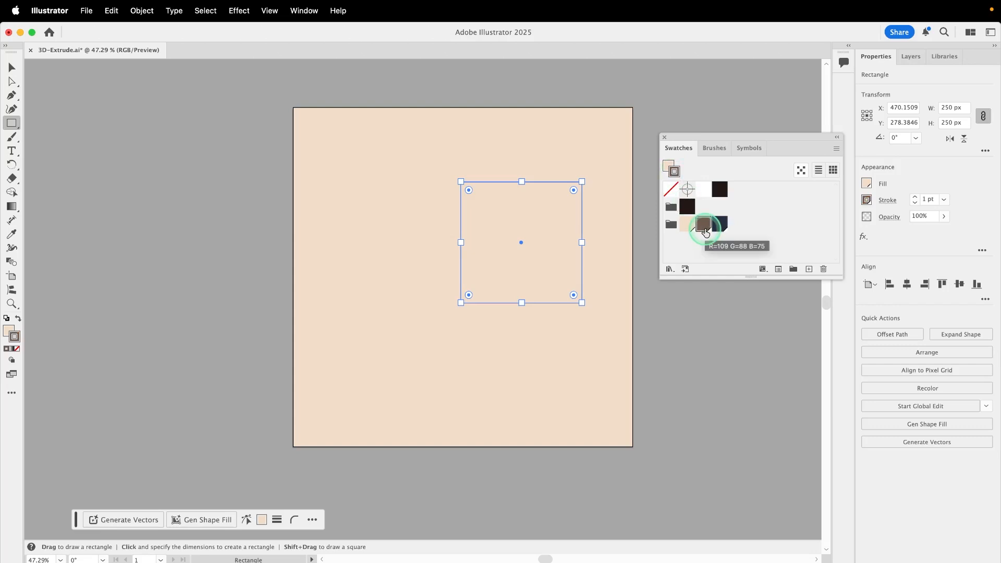
{"action": "left_click", "coordinate": [931, 198]}
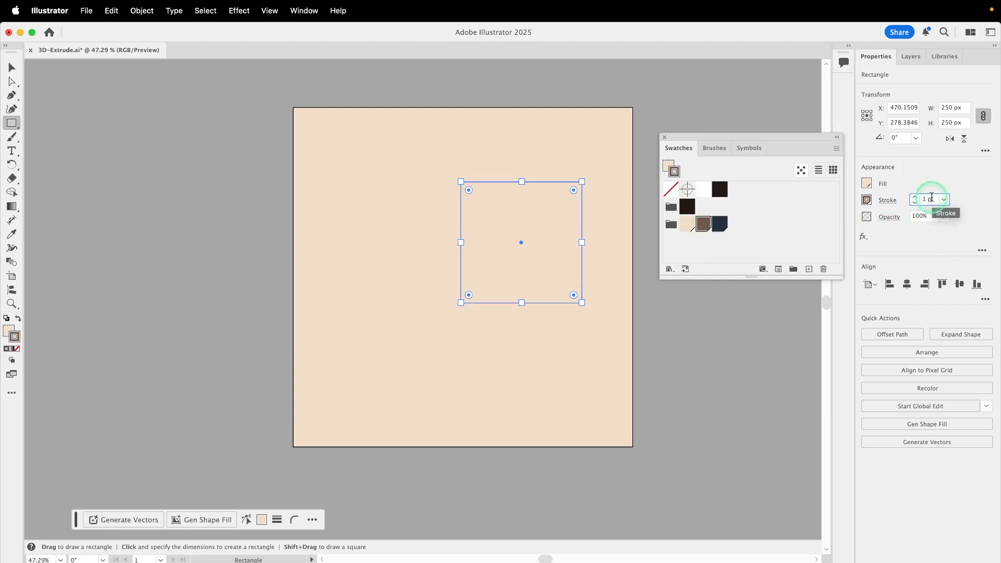
{"action": "type", "text": "20"}
{"action": "key", "text": "Return"}
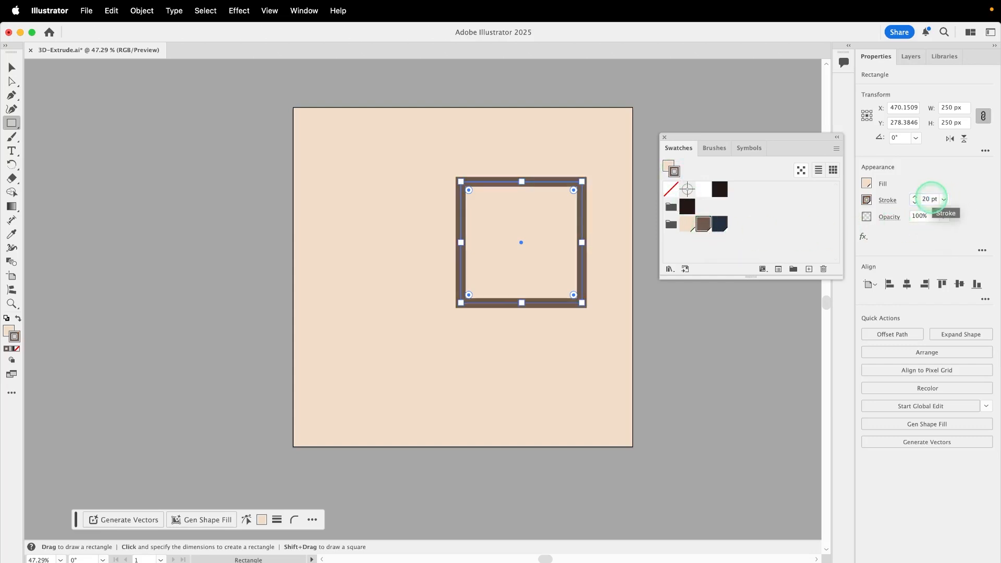
{"action": "left_click_drag", "start_coordinate": [574, 296], "coordinate": [557, 281]}
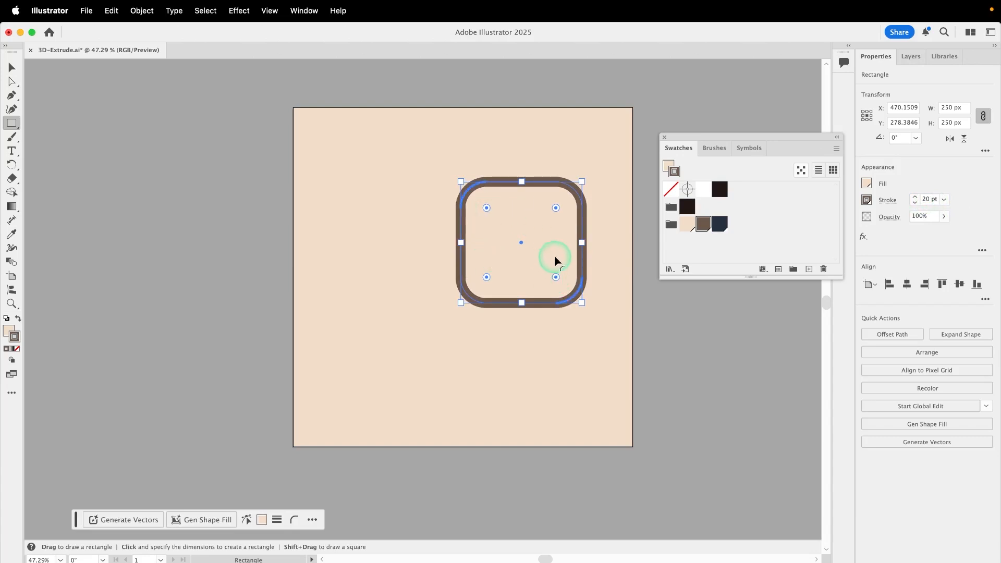
Create a 190 x 140 px rectangle overlapping the rounded square.
{"action": "left_click", "coordinate": [428, 210]}
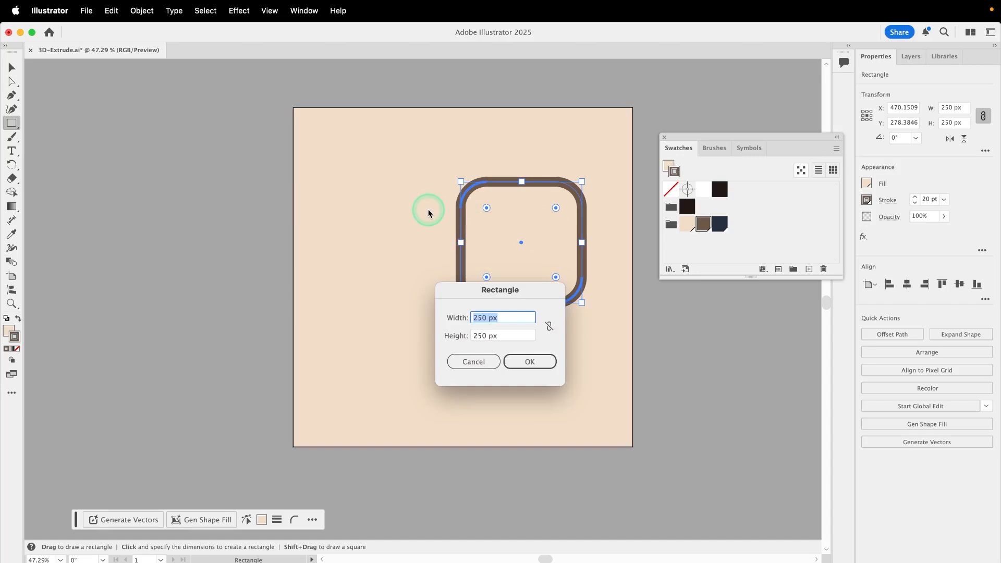
{"action": "type", "text": "190"}
{"action": "key", "text": "Tab"}
{"action": "type", "text": "140"}
{"action": "key", "text": "Return"}
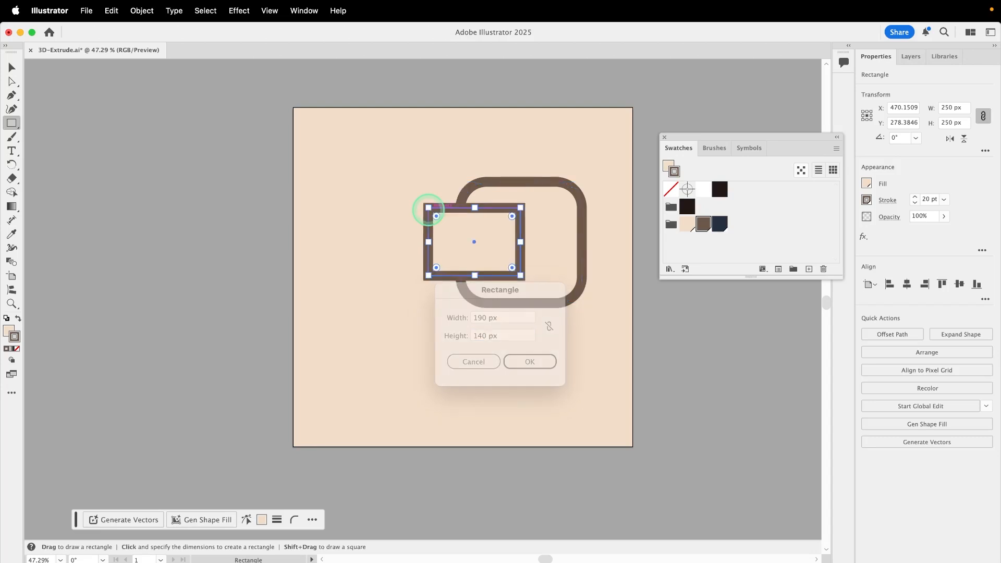
Remove the 190 x 140 px rectangle's stroke and fill it with the dark navy swatch (R=38 G=47 B=63).
{"action": "left_click", "coordinate": [675, 171]}
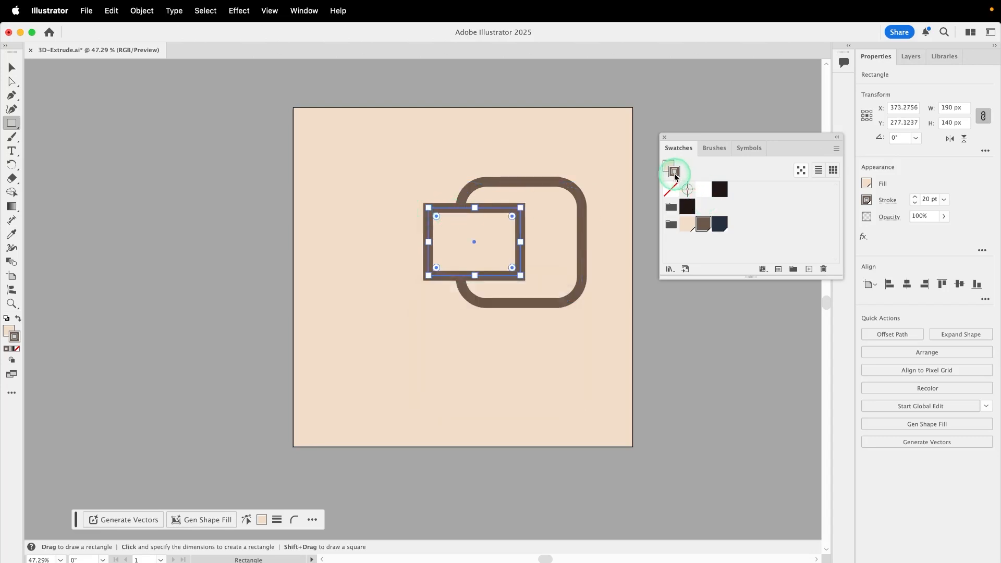
{"action": "left_click", "coordinate": [671, 189]}
{"action": "left_click", "coordinate": [668, 166]}
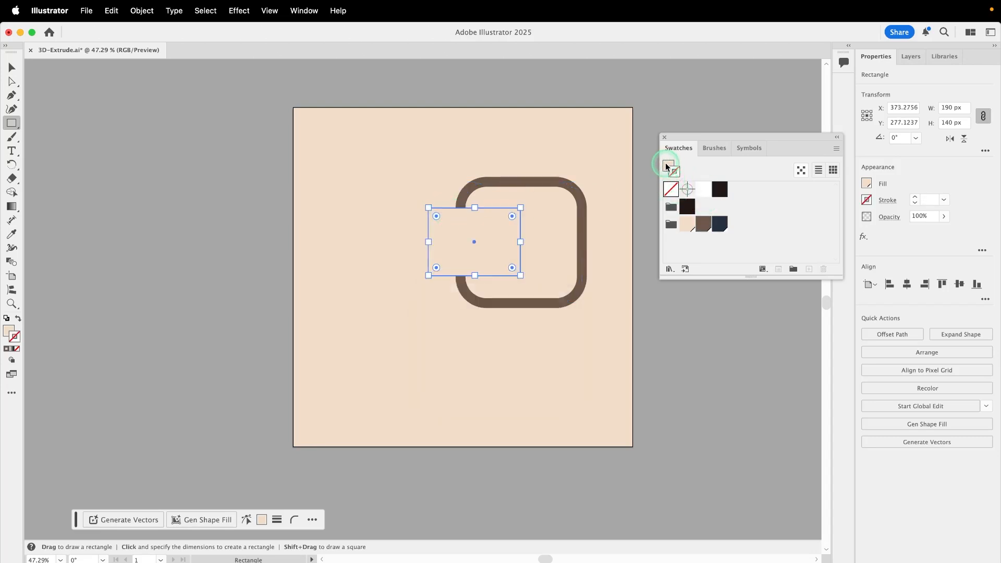
{"action": "left_click", "coordinate": [720, 224]}
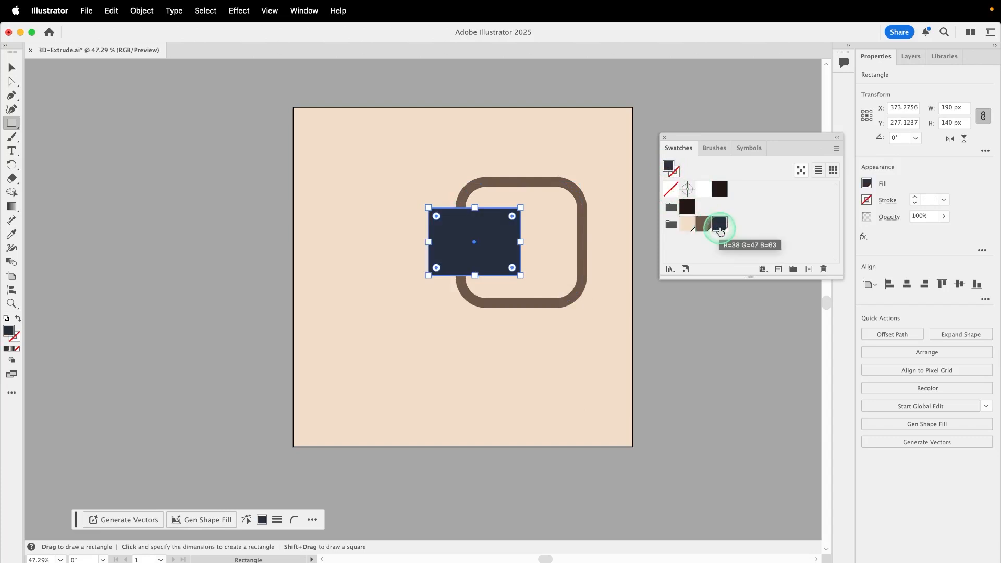
Create a 190 x 7 px bar below the navy rectangle and fill it with the brown swatch.
{"action": "left_click", "coordinate": [432, 306]}
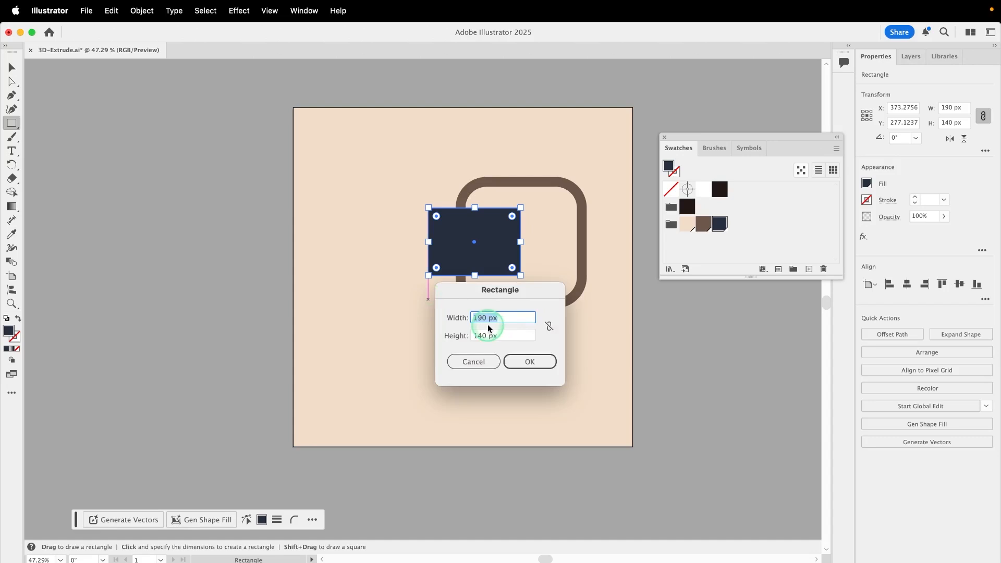
{"action": "key", "text": "Tab"}
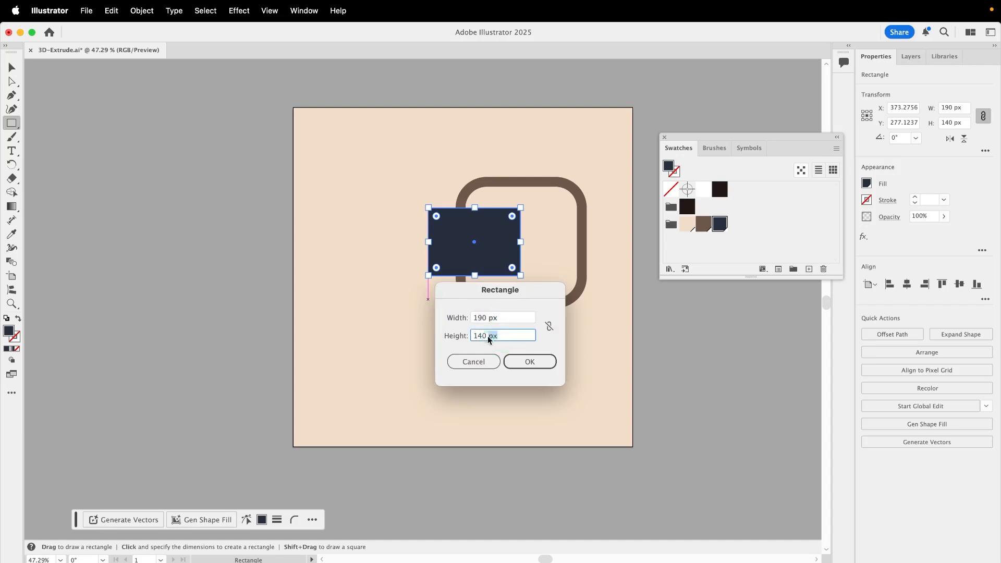
{"action": "type", "text": "7"}
{"action": "key", "text": "Return"}
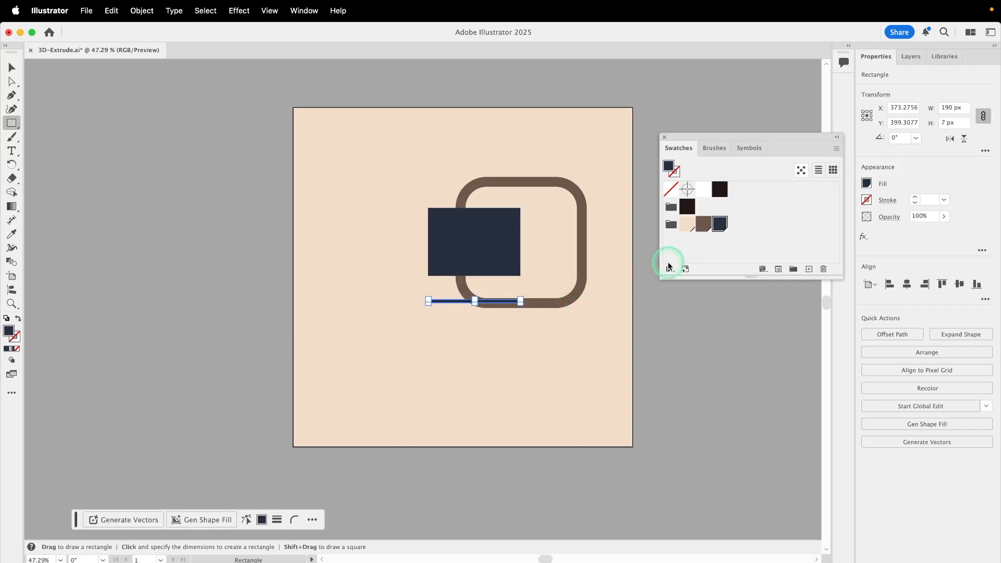
{"action": "left_click", "coordinate": [704, 225]}
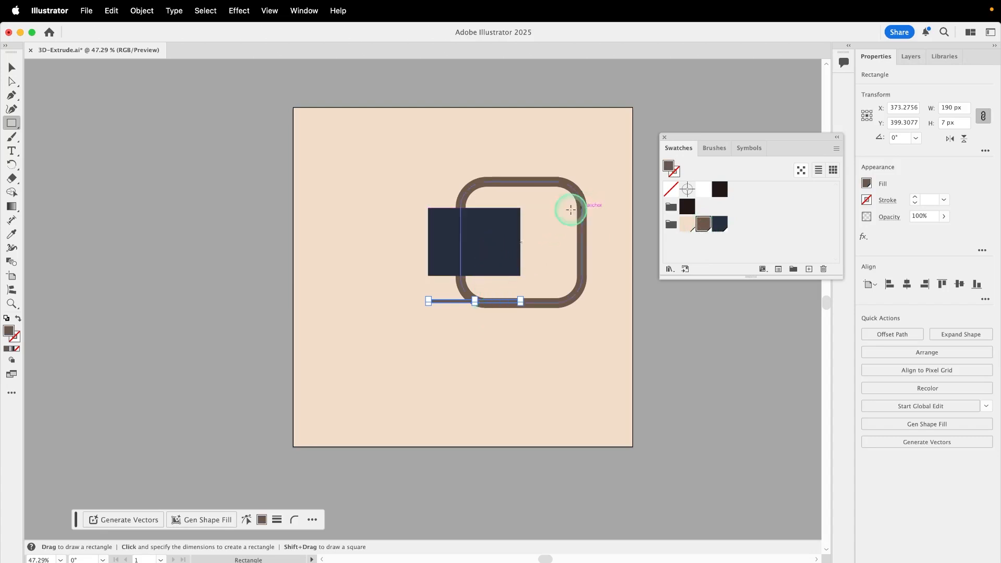
Align the rounded square, navy rectangle and thin bar to a common horizontal centre and deselect them.
{"action": "left_click", "coordinate": [12, 67]}
{"action": "left_click_drag", "start_coordinate": [409, 179], "coordinate": [536, 364]}
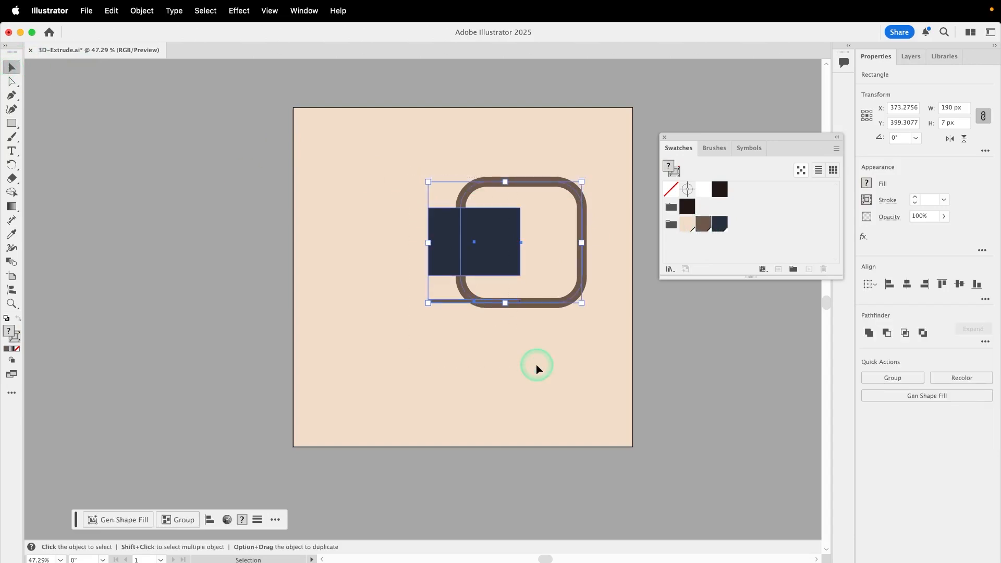
{"action": "left_click", "coordinate": [908, 284]}
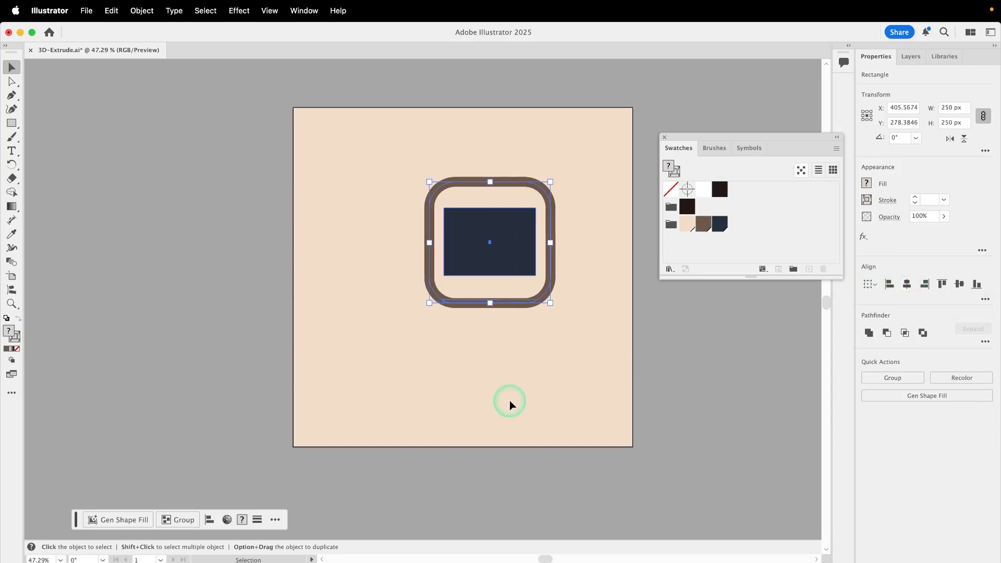
{"action": "left_click", "coordinate": [552, 353]}
Raise the navy rectangle slightly, bring the thin brown bar up between it and the frame's lower edge, and select the rounded square.
{"action": "left_click_drag", "start_coordinate": [502, 259], "coordinate": [503, 256]}
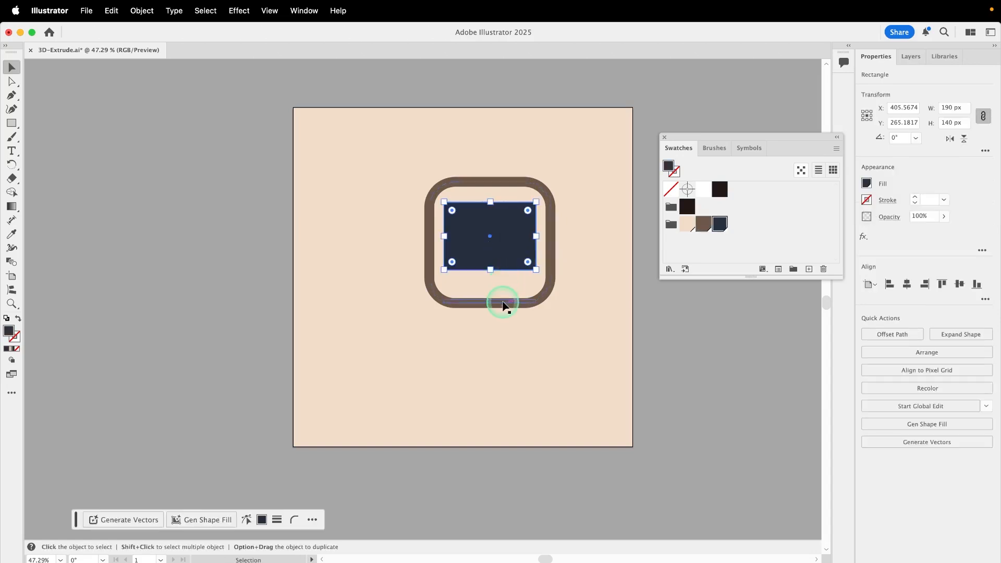
{"action": "left_click_drag", "start_coordinate": [502, 302], "coordinate": [504, 283]}
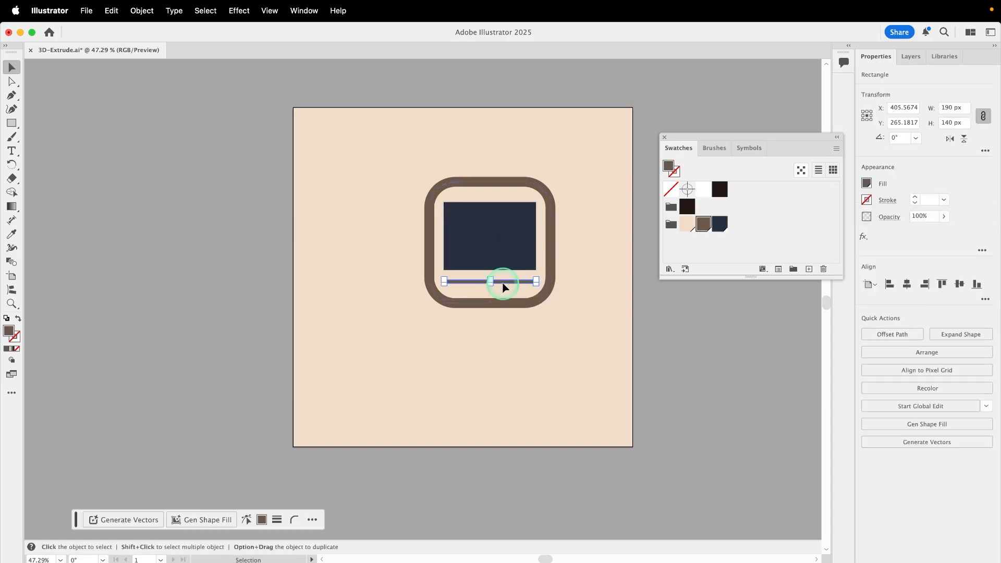
{"action": "left_click", "coordinate": [516, 306]}
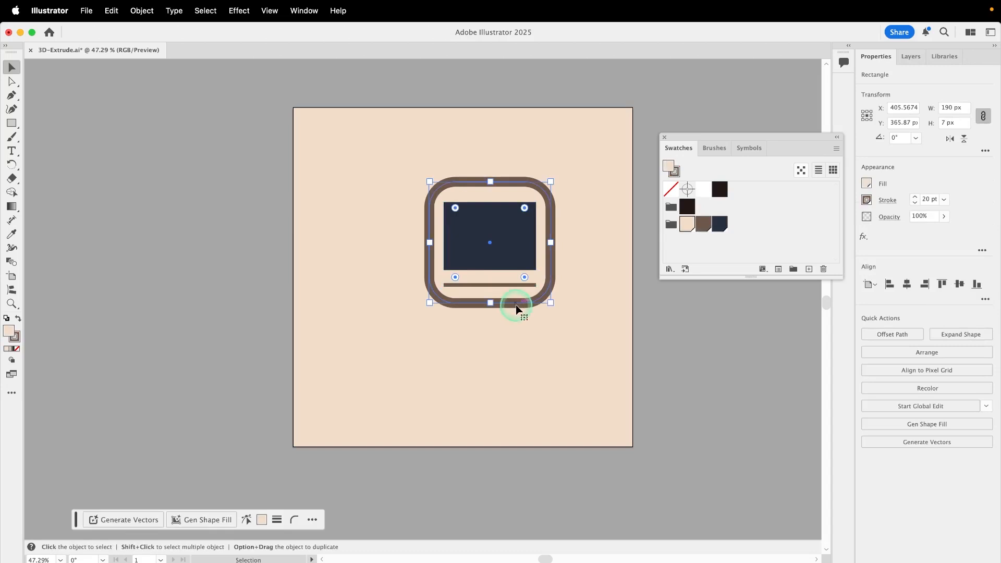
Copy the rounded square frame to the artboard's lower-left area and group the original frame with the navy rectangle and thin bar.
{"action": "left_click_drag", "start_coordinate": [528, 281], "coordinate": [530, 282]}
{"action": "left_click", "coordinate": [587, 311]}
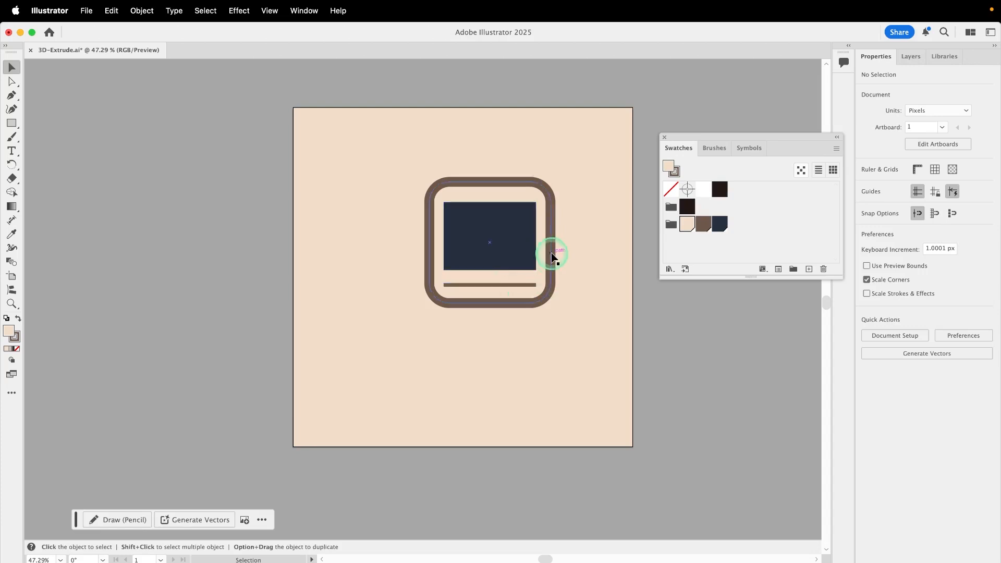
{"action": "left_click", "coordinate": [554, 270]}
{"action": "left_click_drag", "start_coordinate": [554, 270], "coordinate": [440, 403]}
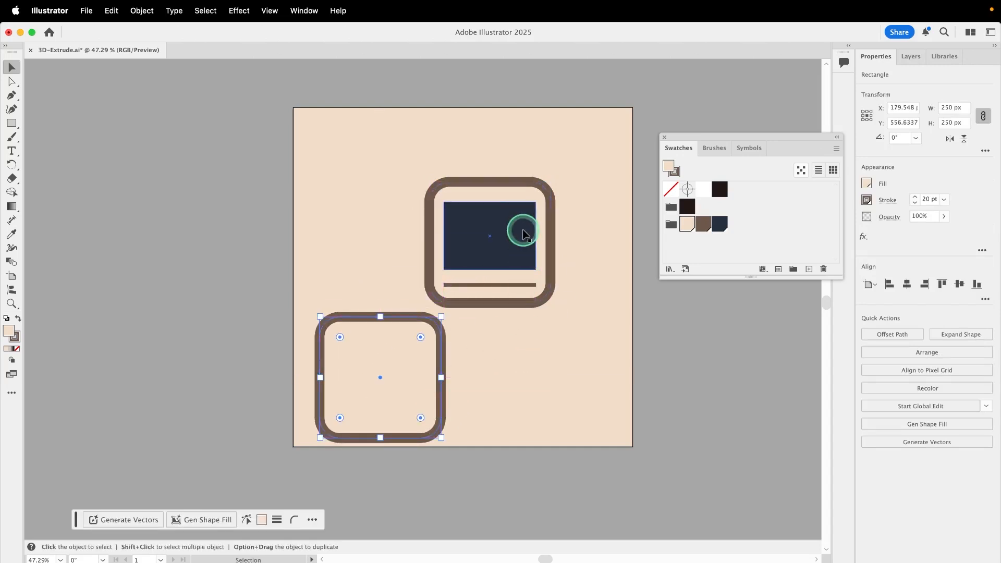
{"action": "left_click", "coordinate": [526, 307]}
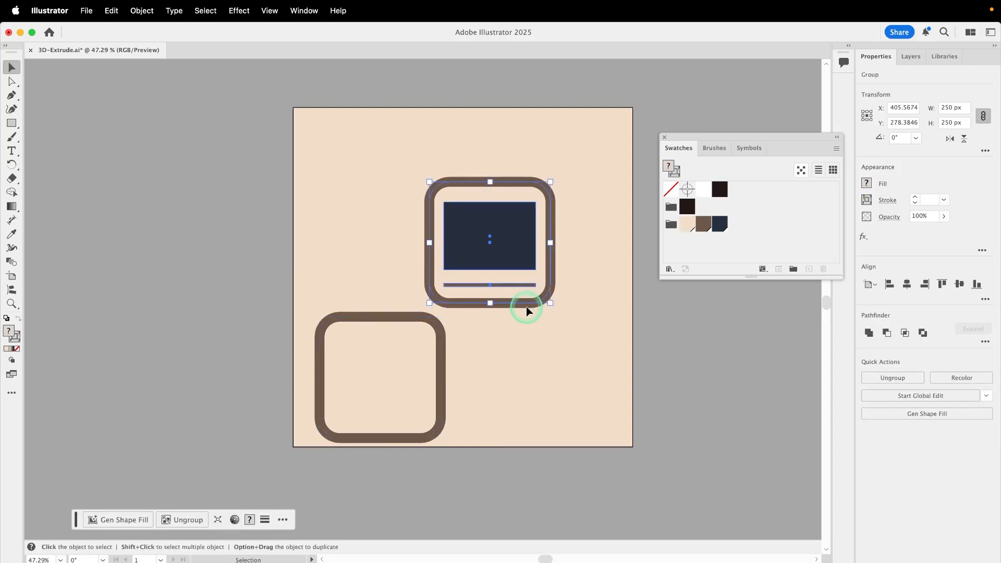
Shorten the copied rounded frame from its lower edge to 125 px high and deselect it.
{"action": "left_click", "coordinate": [393, 381]}
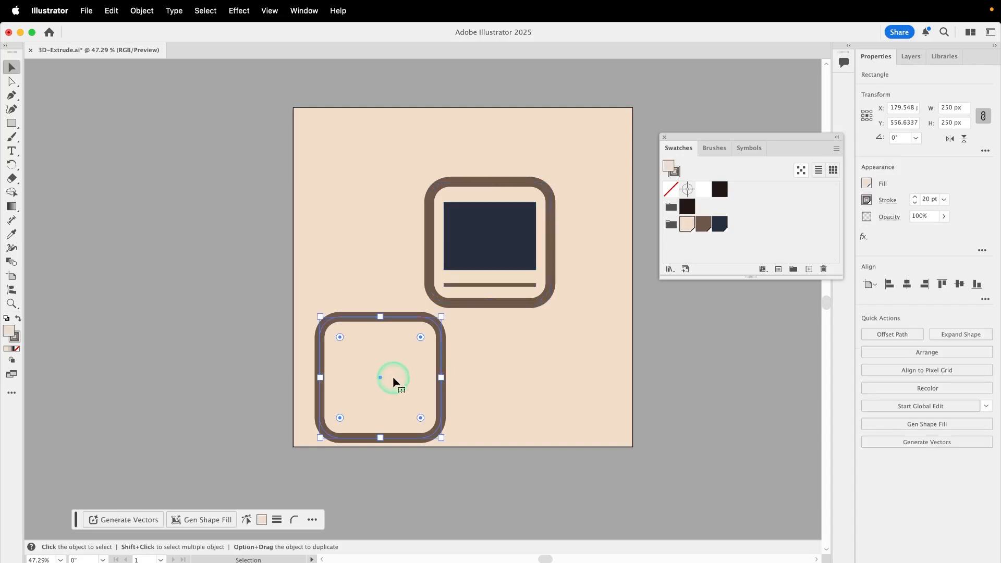
{"action": "left_click_drag", "start_coordinate": [380, 438], "coordinate": [381, 377]}
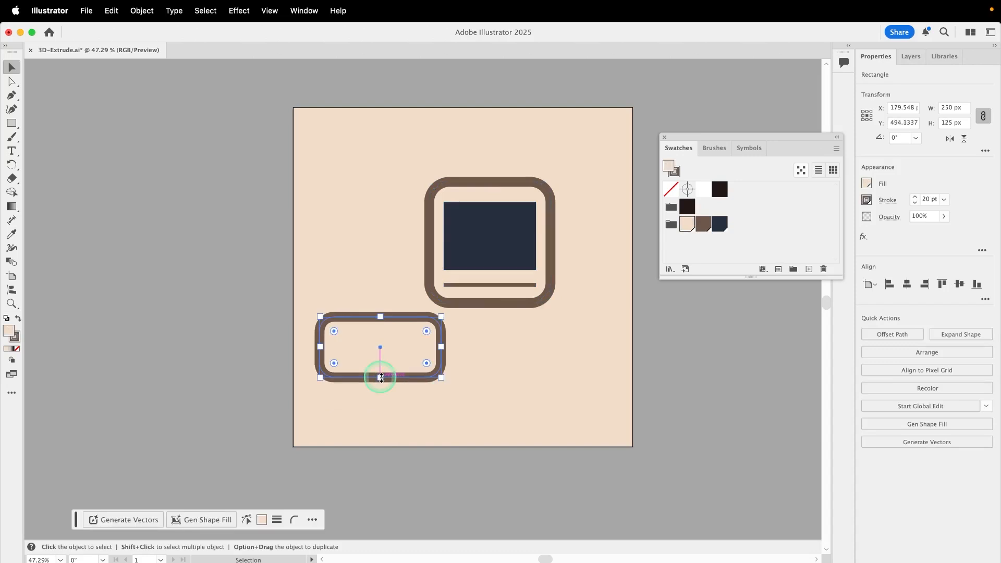
{"action": "left_click", "coordinate": [413, 424]}
Set the colours for new shapes to a brown fill and no stroke.
{"action": "key", "text": "shift+x"}
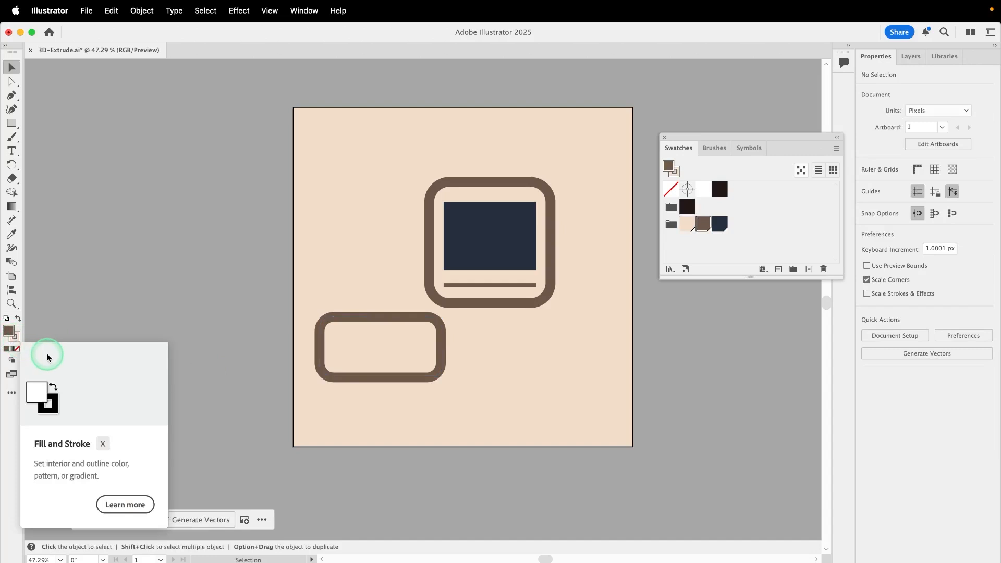
{"action": "key", "text": "x"}
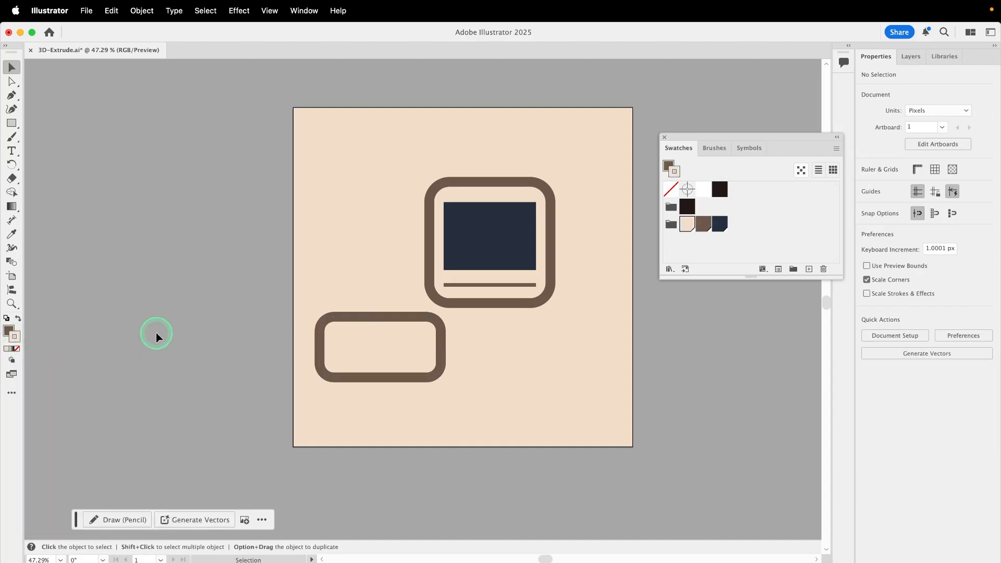
{"action": "key", "text": "slash"}
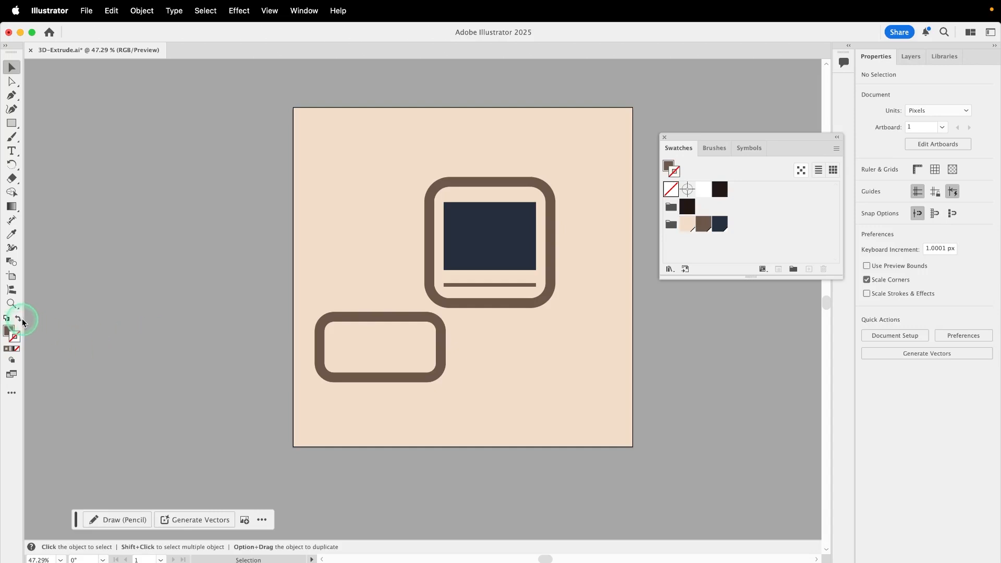
{"action": "key", "text": "shift+x"}
{"action": "key", "text": "shift+x"}
{"action": "key", "text": "shift+x"}
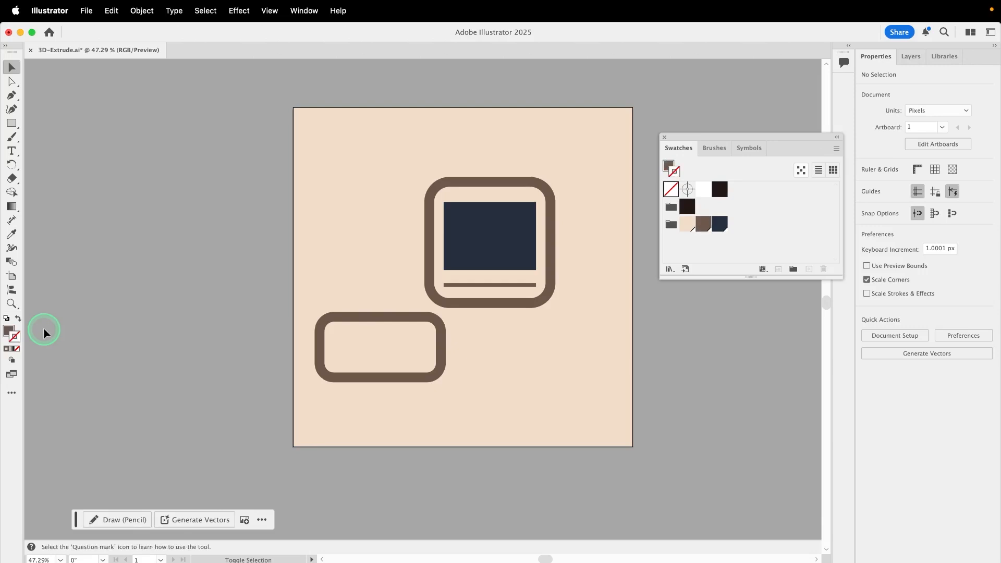
{"action": "key", "text": "shift+x"}
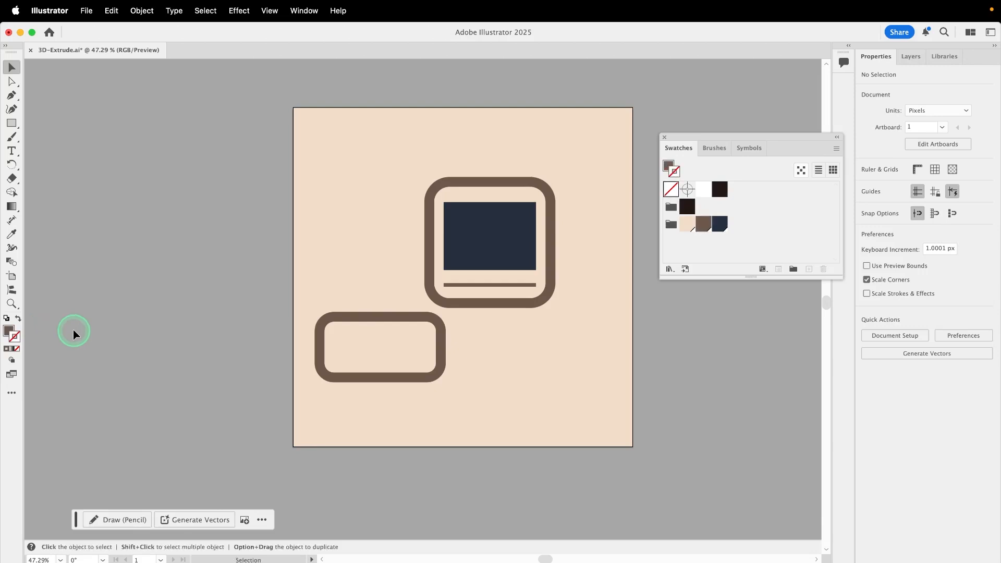
{"action": "key", "text": "shift+x"}
{"action": "key", "text": "shift+x"}
{"action": "key", "text": "shift+x"}
{"action": "key", "text": "shift+x"}
Draw a brown square about 25 px wide in the short frame's upper-left interior and fully round its corners into a circle.
{"action": "scroll", "coordinate": [224, 399], "scroll_direction": "up", "scroll_amount": 10}
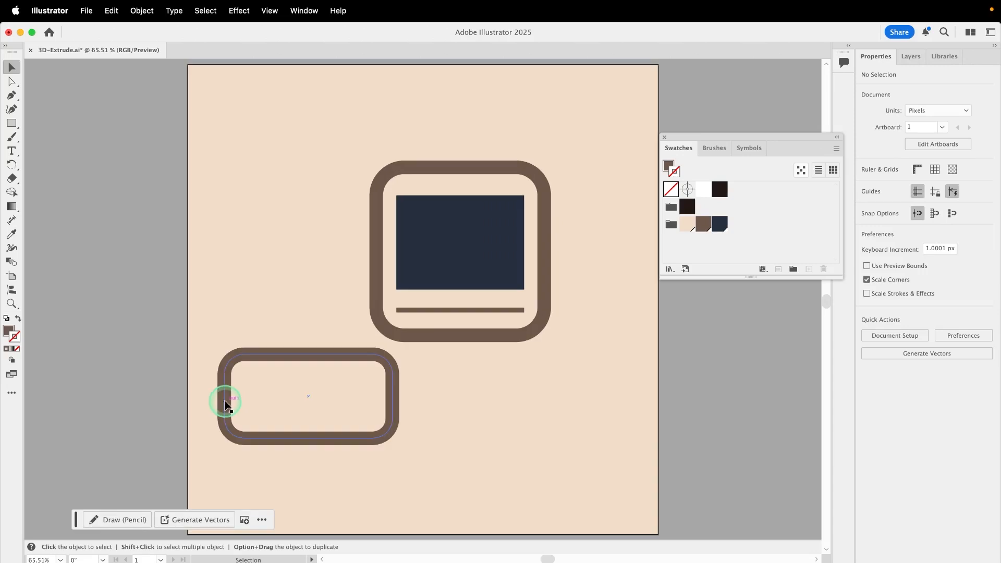
{"action": "scroll", "coordinate": [231, 373], "scroll_direction": "down", "scroll_amount": 4}
{"action": "scroll", "coordinate": [231, 374], "scroll_direction": "right", "scroll_amount": 2}
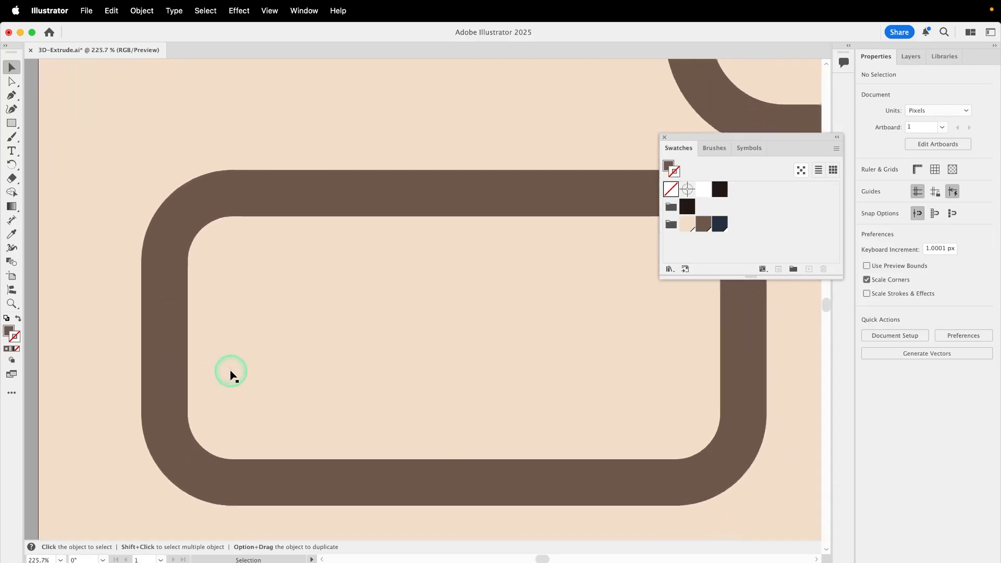
{"action": "left_click", "coordinate": [11, 124]}
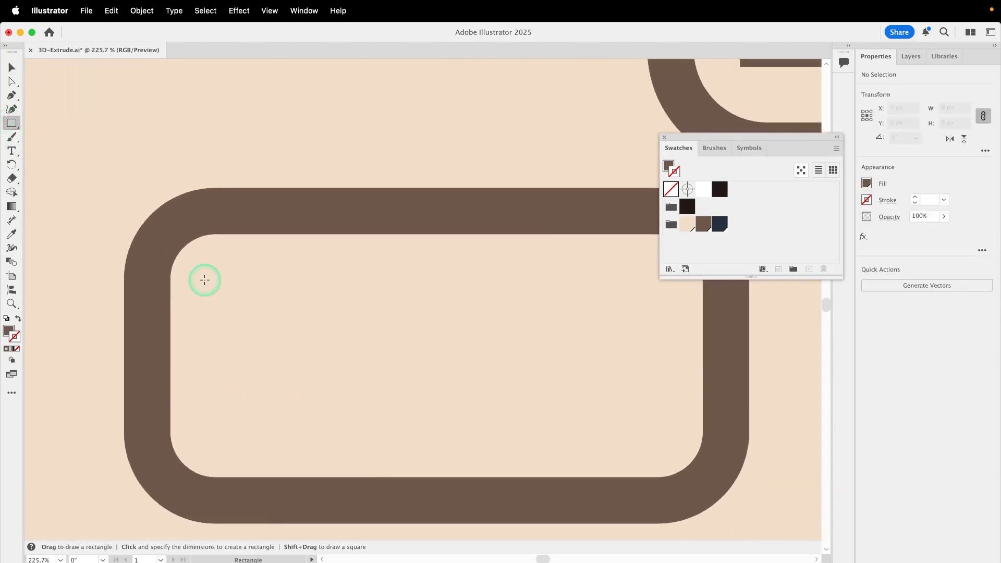
{"action": "left_click_drag", "start_coordinate": [195, 271], "coordinate": [253, 331]}
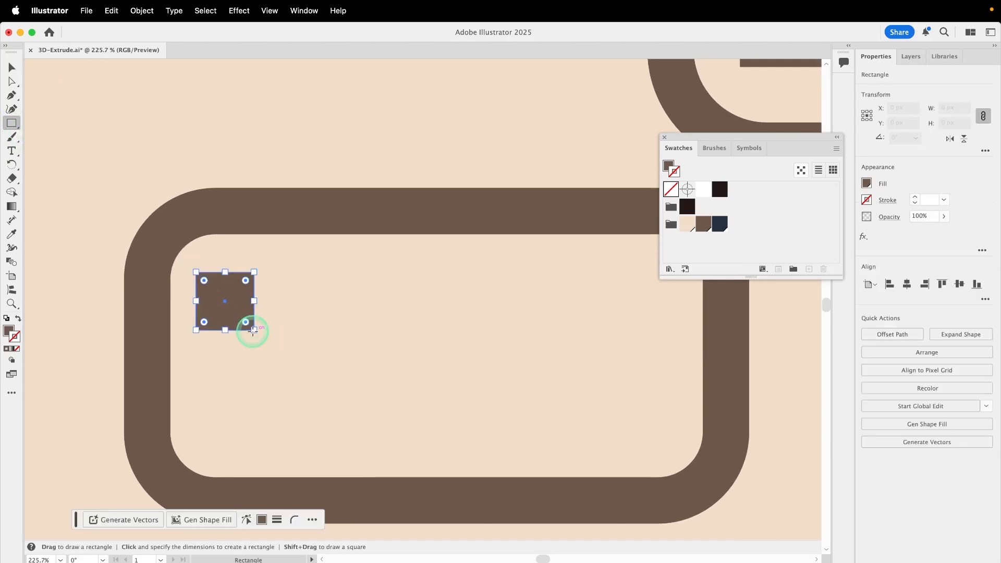
{"action": "left_click_drag", "start_coordinate": [245, 280], "coordinate": [247, 305]}
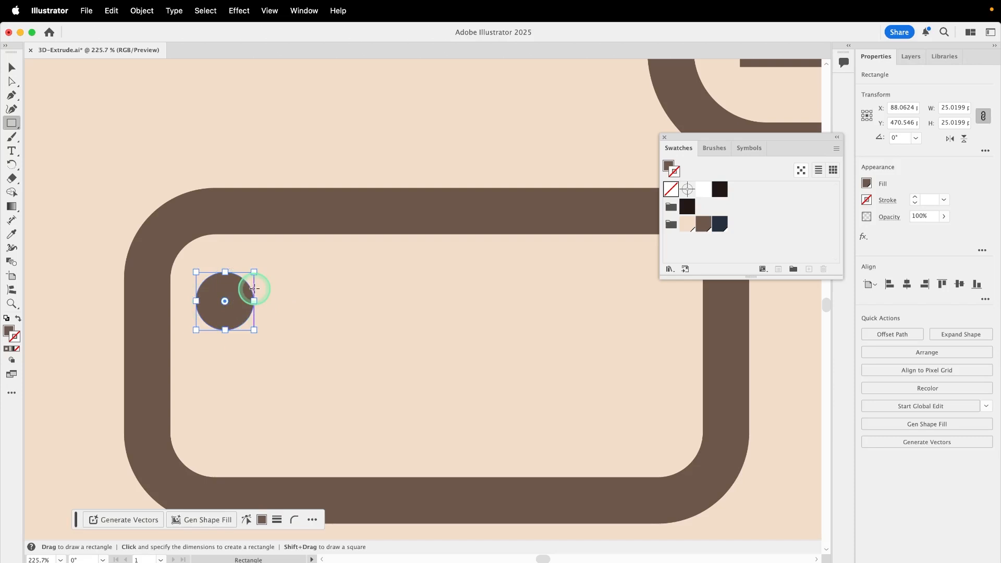
Copy the circle to its right and repeat the copy to make an evenly spaced row of six circles.
{"action": "left_click", "coordinate": [12, 66]}
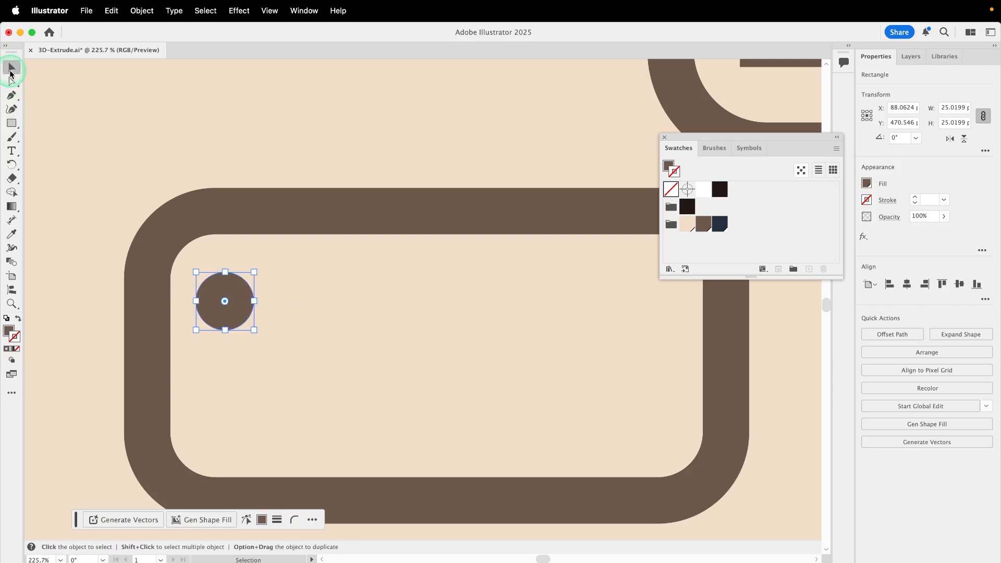
{"action": "left_click_drag", "start_coordinate": [242, 308], "coordinate": [315, 306]}
{"action": "key", "text": "a"}
{"action": "key", "text": "super+d"}
{"action": "key", "text": "super+d"}
{"action": "key", "text": "super+d"}
{"action": "key", "text": "super+d"}
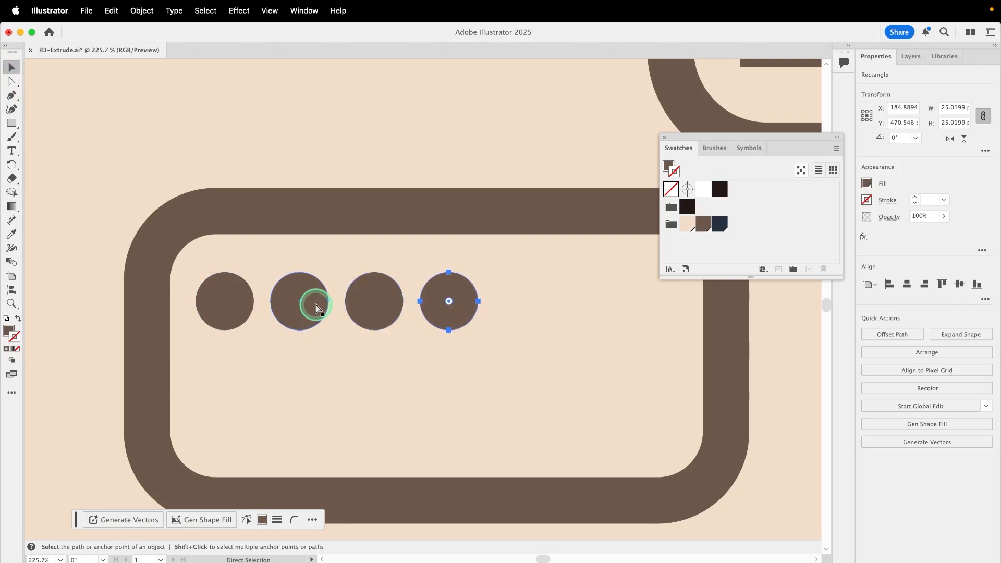
{"action": "key", "text": "v"}
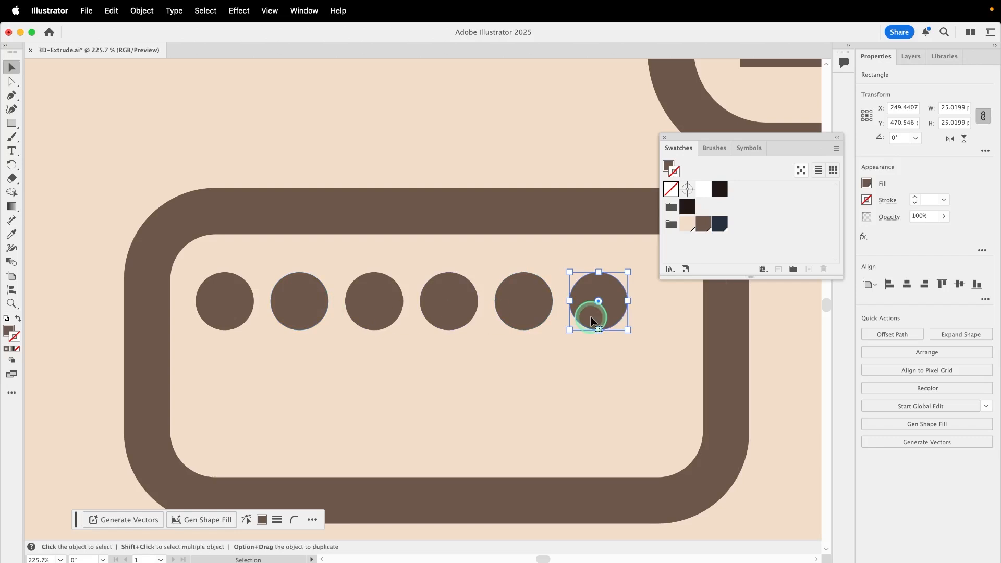
Stretch the sixth circle rightward into a pill about 52 px wide and fill it with the dark navy swatch.
{"action": "scroll", "coordinate": [589, 313], "scroll_direction": "right", "scroll_amount": 5}
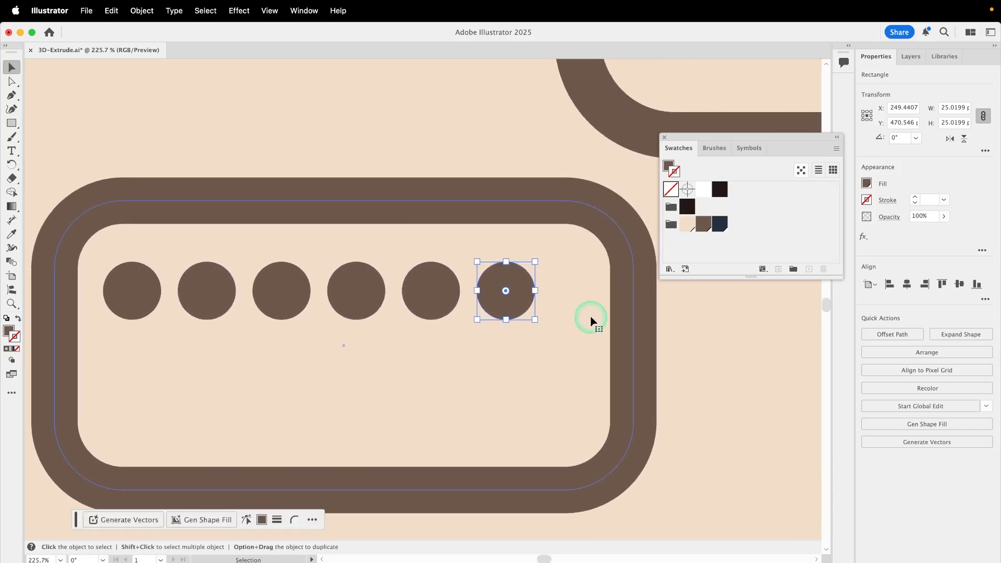
{"action": "left_click_drag", "start_coordinate": [535, 291], "coordinate": [598, 291]}
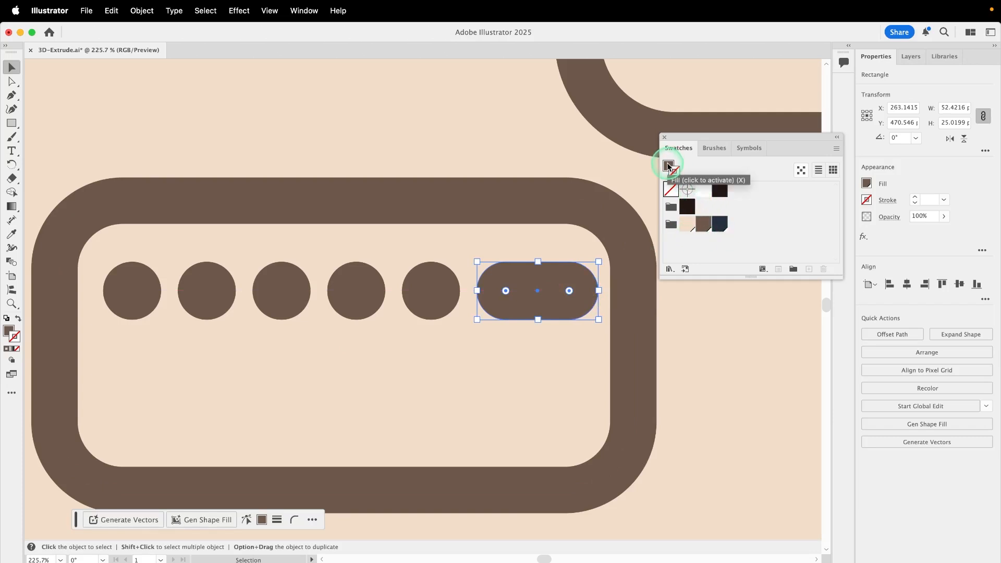
{"action": "left_click", "coordinate": [719, 224]}
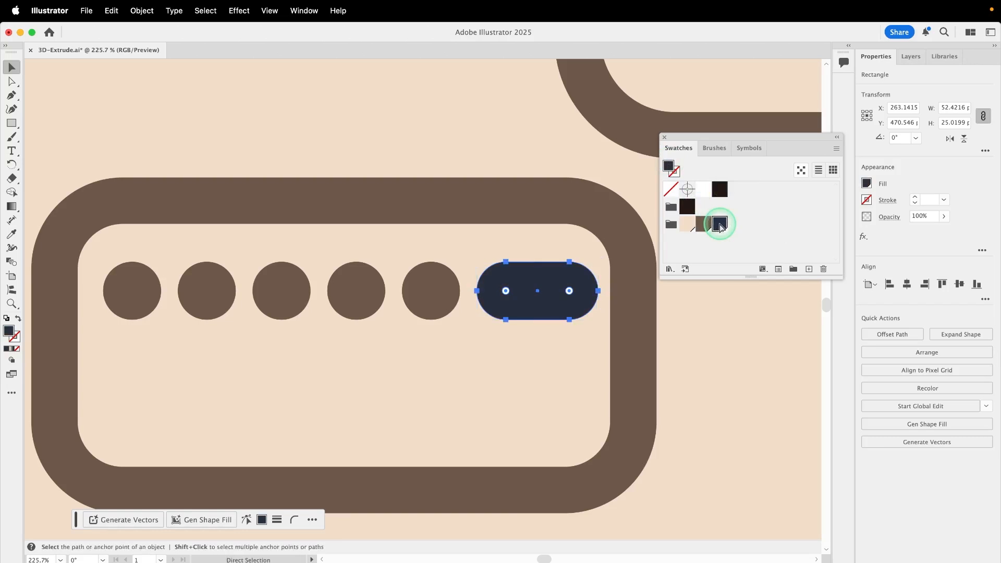
In outline view, scale the whole row of circles and pill down proportionally to about 195 px wide.
{"action": "key", "text": "super+y"}
{"action": "left_click_drag", "start_coordinate": [95, 261], "coordinate": [528, 312]}
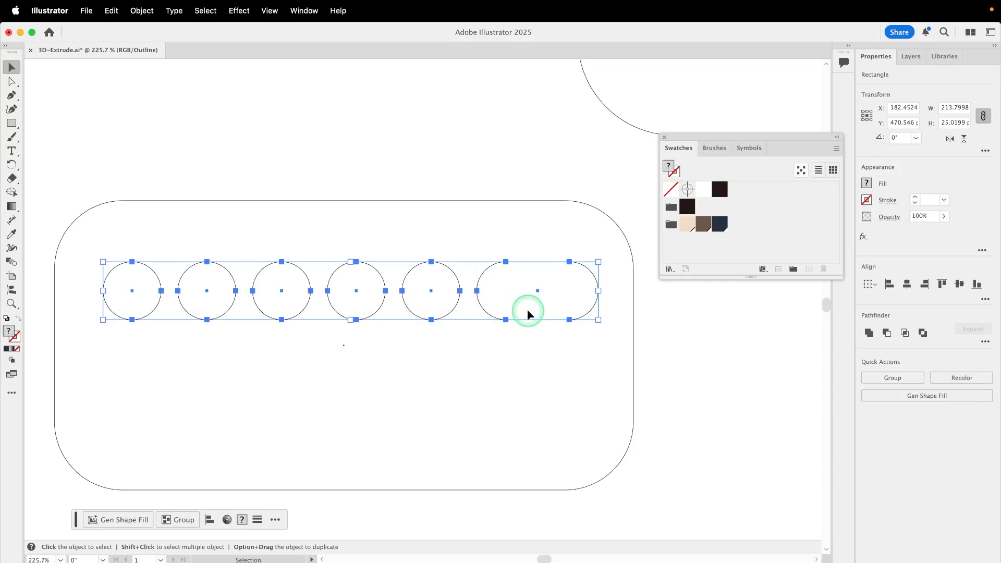
{"action": "left_click_drag", "start_coordinate": [598, 320], "coordinate": [577, 314]}
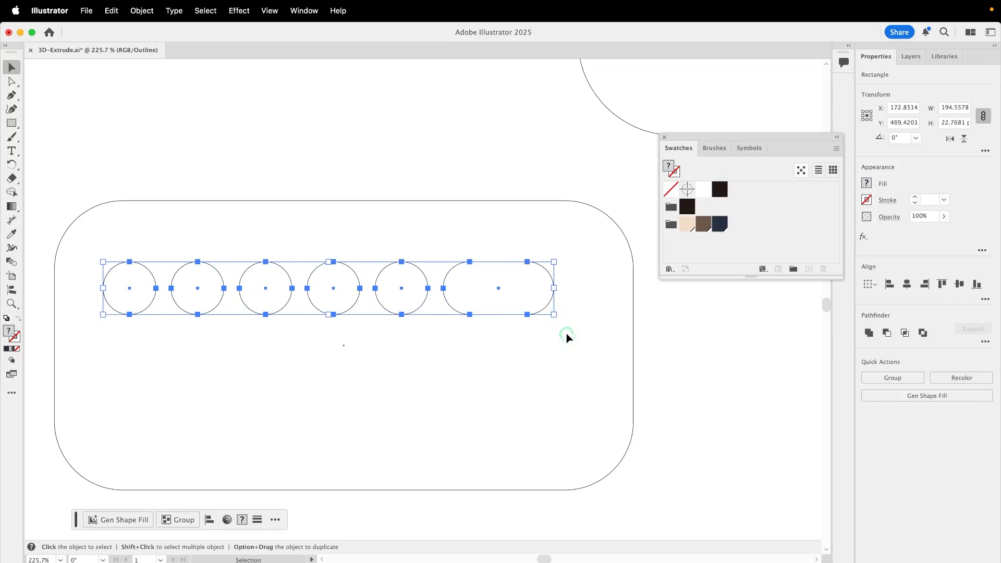
Lengthen the pill rightward to about 59 px wide and select the complete row.
{"action": "left_click", "coordinate": [516, 260]}
{"action": "left_click_drag", "start_coordinate": [556, 290], "coordinate": [121, 264]}
{"action": "left_click", "coordinate": [604, 295]}
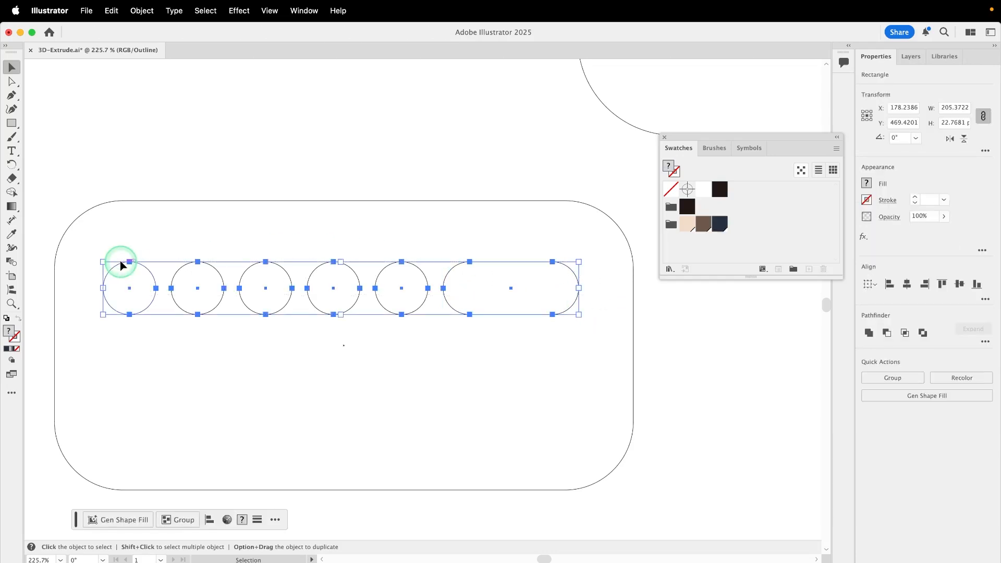
Copy the row downward twice at equal spacing, flip the third row horizontally and return to the colour preview.
{"action": "scroll", "coordinate": [369, 326], "scroll_direction": "down", "scroll_amount": 2}
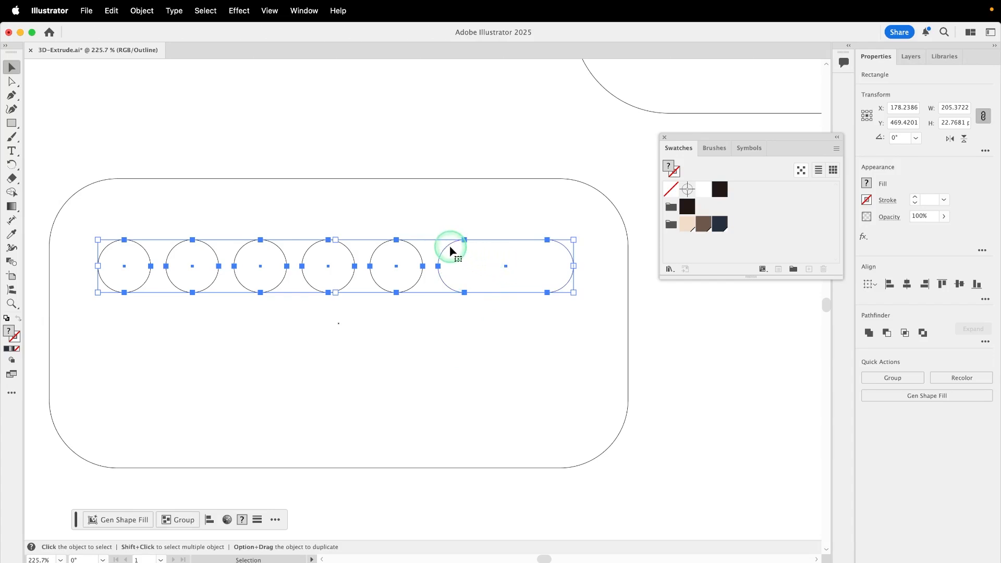
{"action": "left_click_drag", "start_coordinate": [472, 277], "coordinate": [472, 304]}
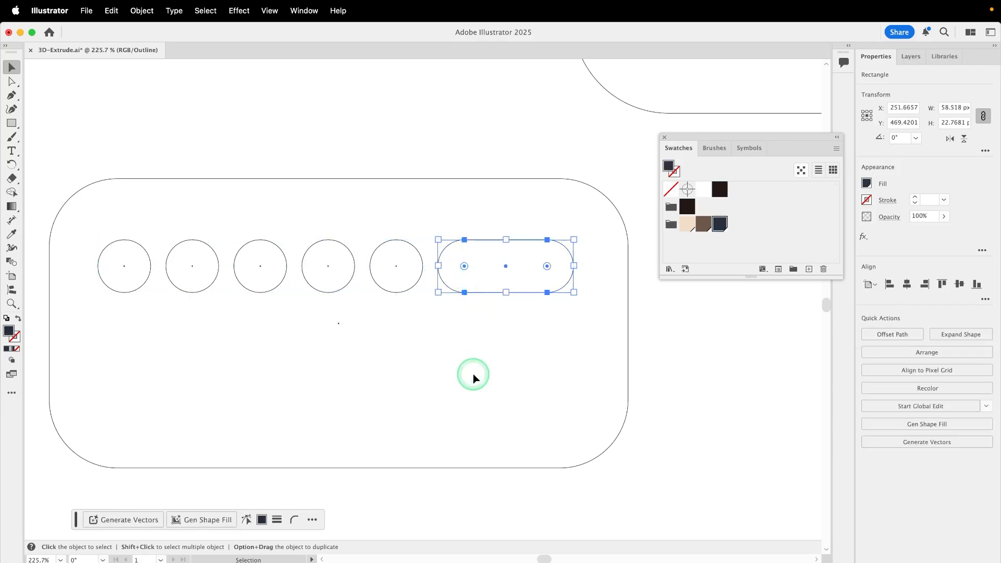
{"action": "left_click_drag", "start_coordinate": [113, 226], "coordinate": [448, 267]}
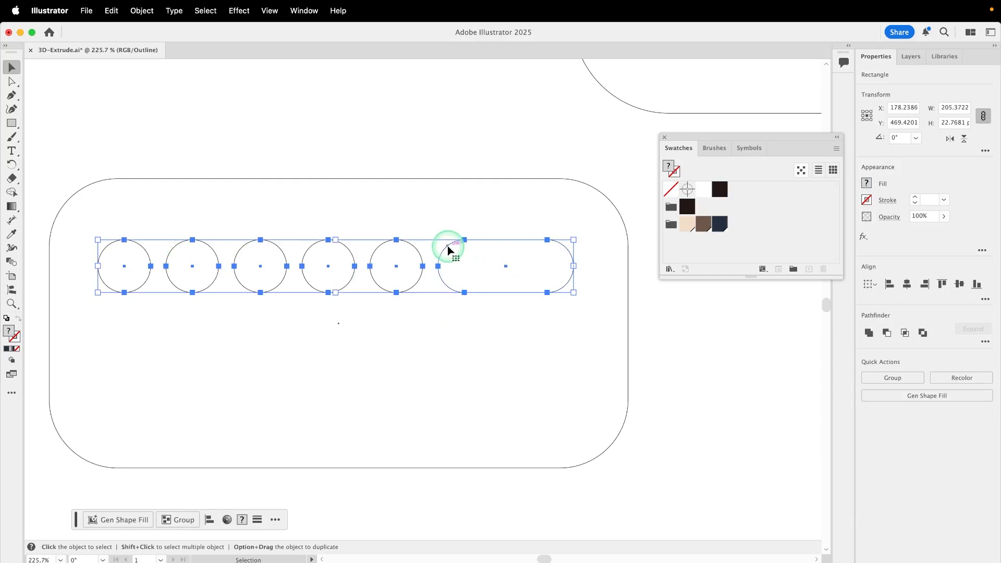
{"action": "left_click_drag", "start_coordinate": [448, 245], "coordinate": [446, 316]}
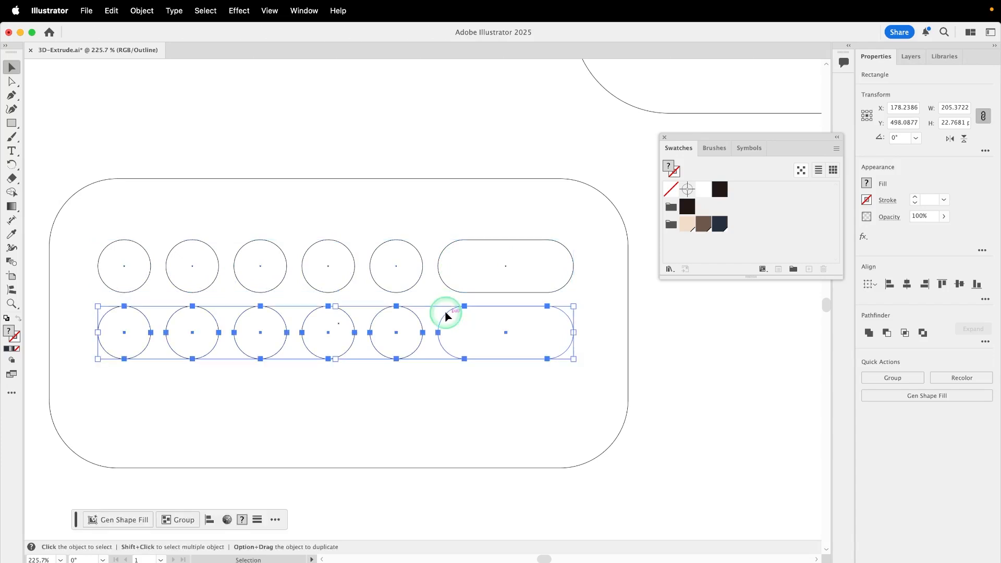
{"action": "key", "text": "super+d"}
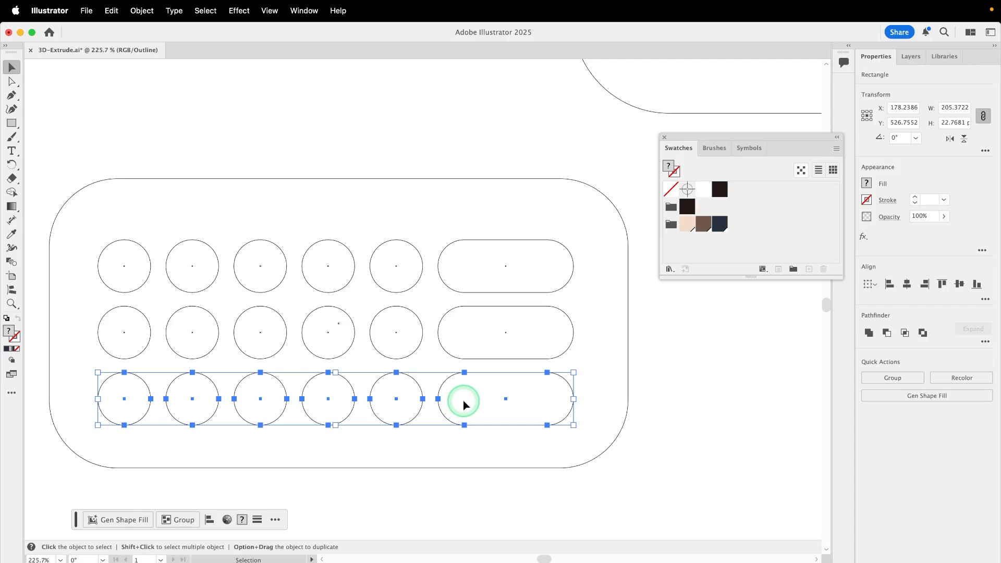
{"action": "left_click", "coordinate": [949, 144]}
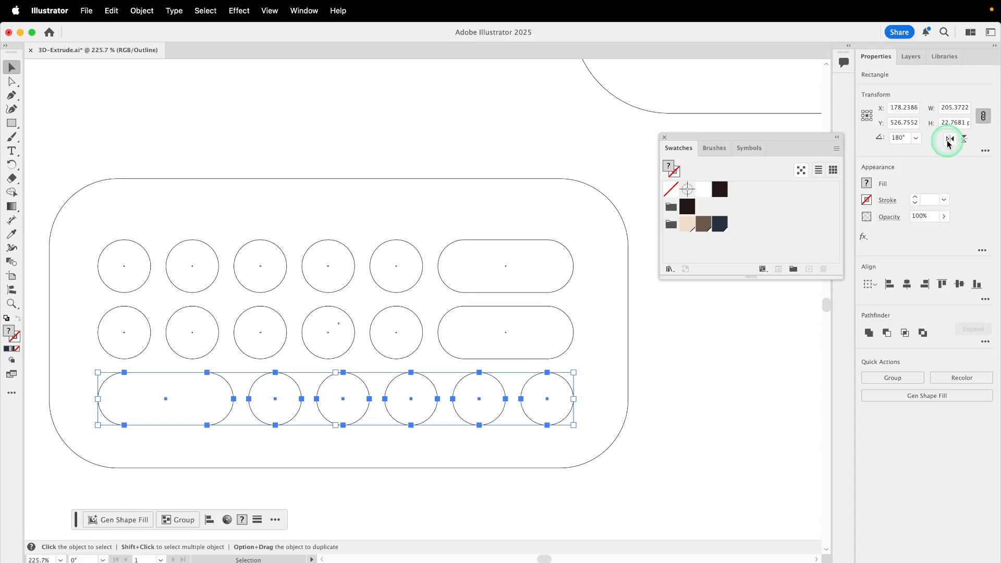
{"action": "key", "text": "super+y"}
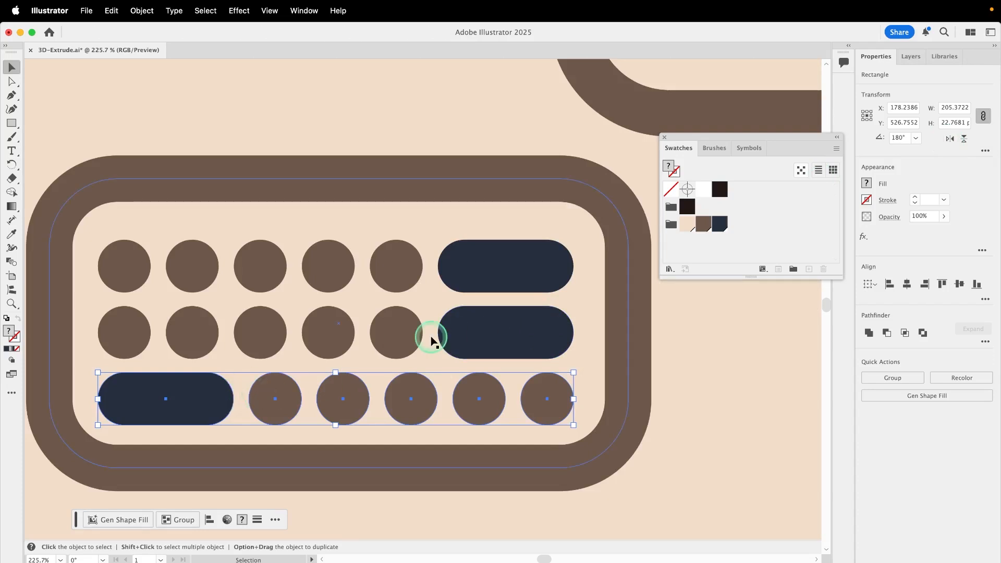
Fill the pills in the second and third rows with the brown swatch (R=109 G=88 B=75), and reselect the second-row pill.
{"action": "left_click", "coordinate": [500, 339]}
{"action": "left_click", "coordinate": [210, 394], "text": "shift"}
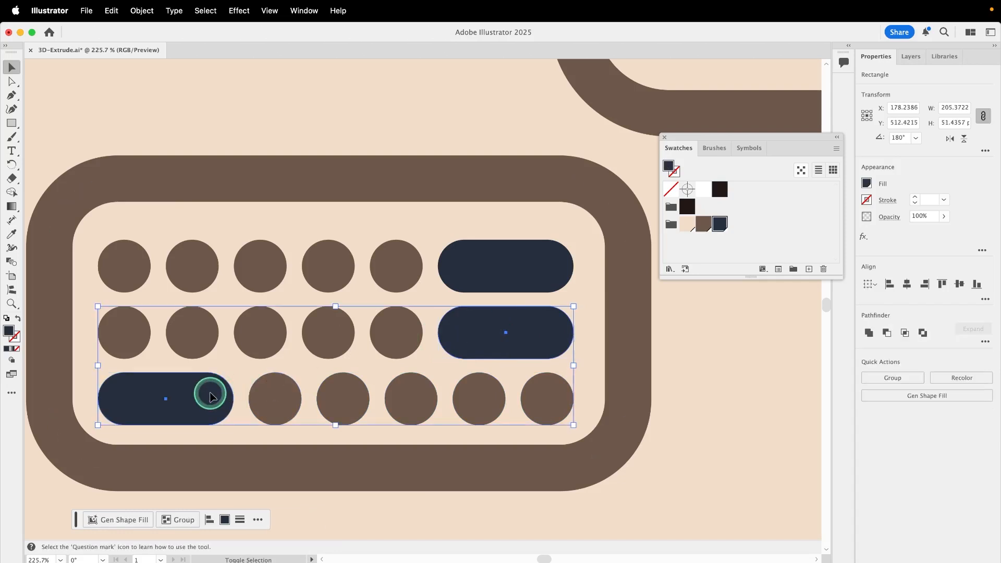
{"action": "left_click", "coordinate": [703, 226]}
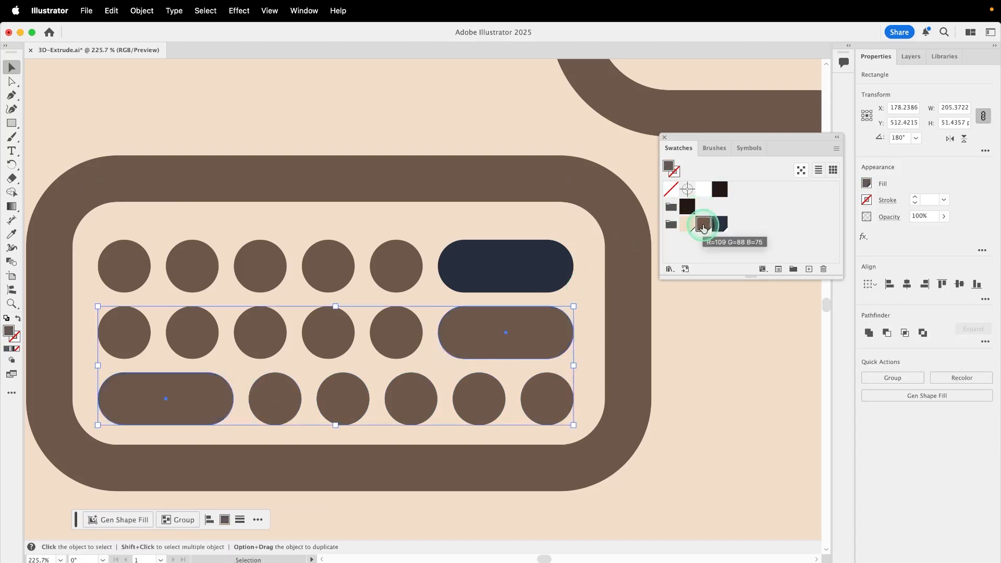
{"action": "left_click", "coordinate": [711, 346]}
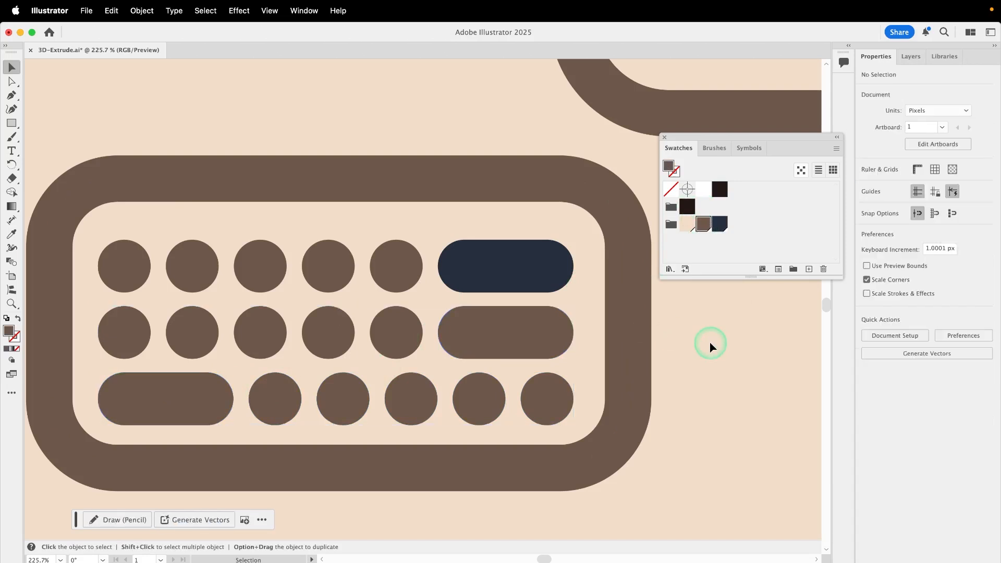
{"action": "left_click", "coordinate": [515, 331]}
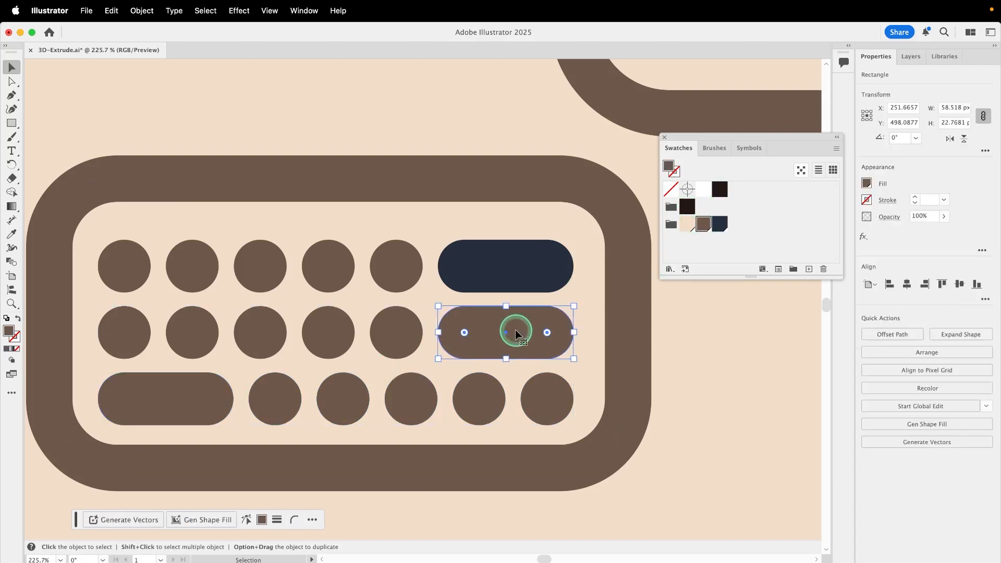
Shorten the second-row pill from its left end, keeping it fully rounded, and copy the row's last circle into the gap.
{"action": "left_click_drag", "start_coordinate": [446, 332], "coordinate": [487, 334]}
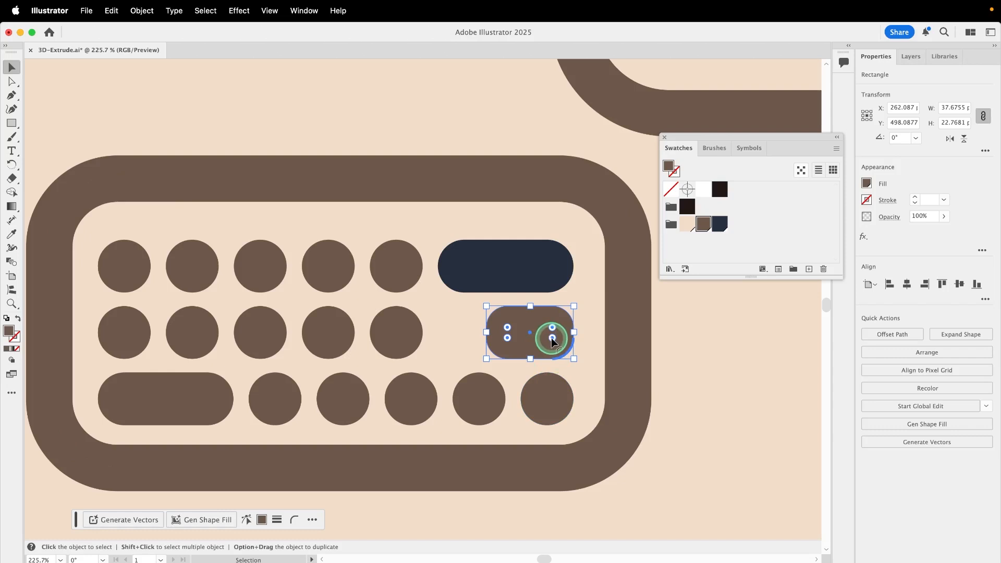
{"action": "left_click_drag", "start_coordinate": [553, 336], "coordinate": [549, 330]}
{"action": "left_click_drag", "start_coordinate": [486, 333], "coordinate": [500, 334]}
{"action": "left_click", "coordinate": [401, 327]}
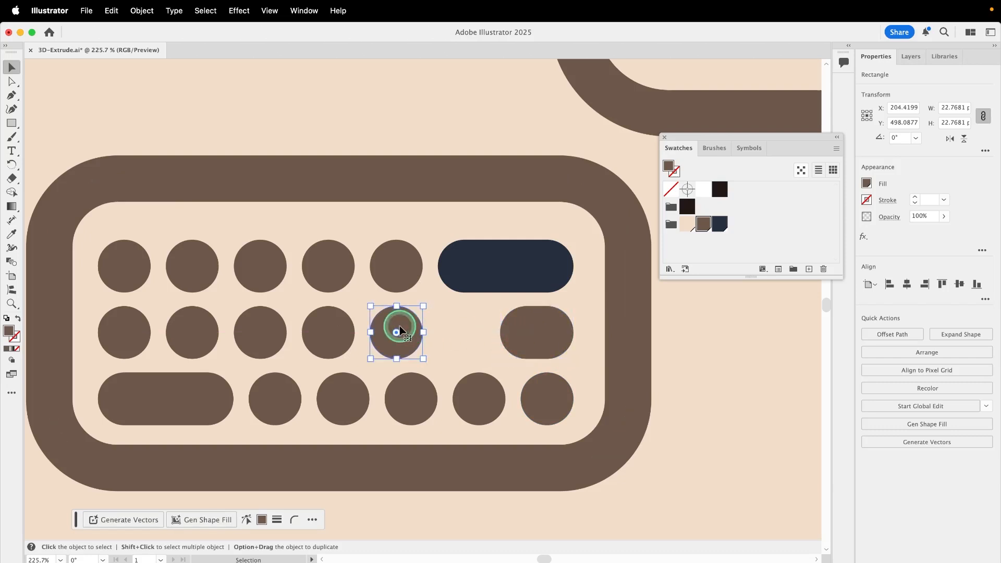
{"action": "left_click_drag", "start_coordinate": [399, 329], "coordinate": [466, 329]}
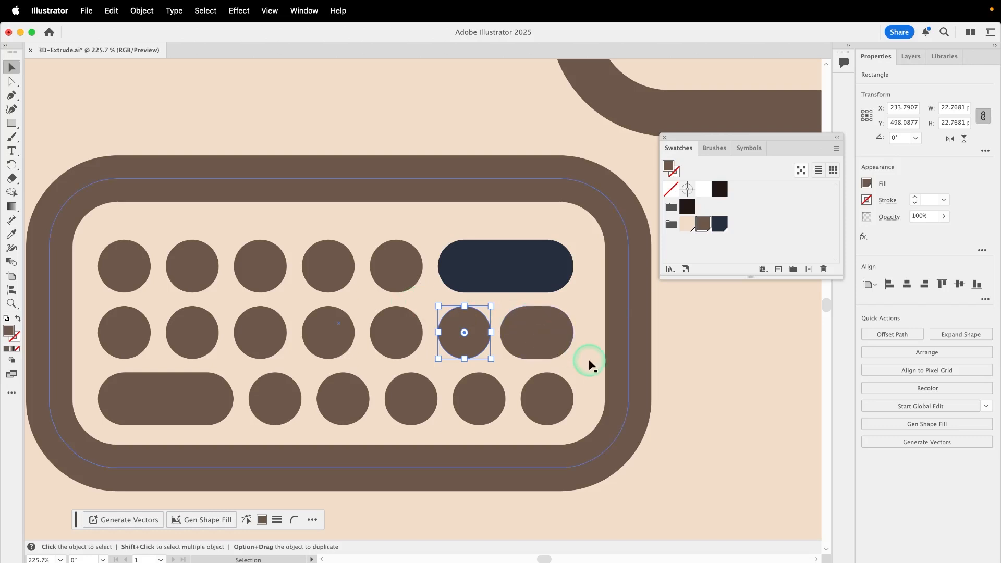
In outline view, select all the keys in the three rows without the keyboard frame and group them.
{"action": "key", "text": "super+y"}
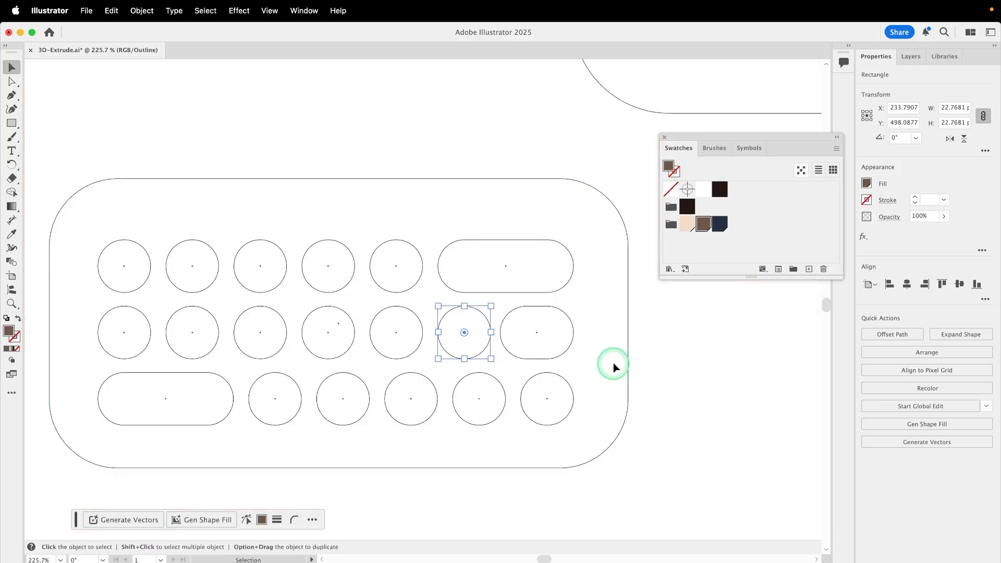
{"action": "left_click", "coordinate": [597, 399]}
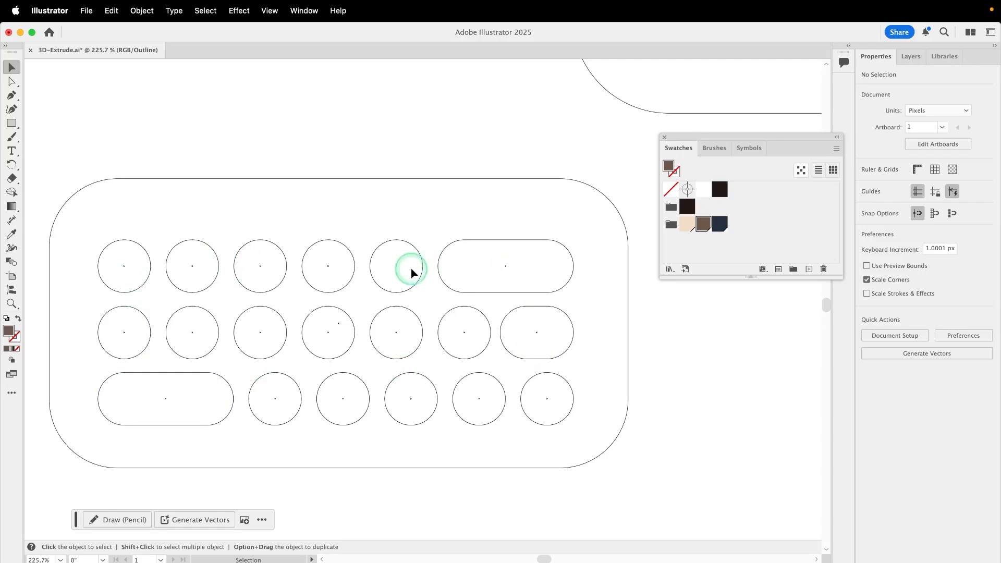
{"action": "left_click_drag", "start_coordinate": [105, 223], "coordinate": [573, 413]}
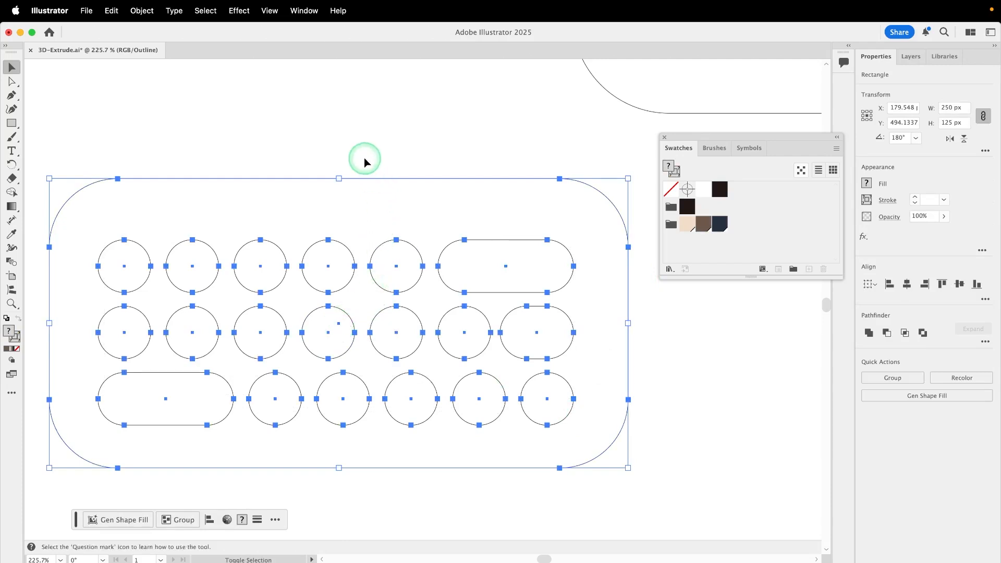
{"action": "left_click_drag", "start_coordinate": [398, 199], "coordinate": [398, 200]}
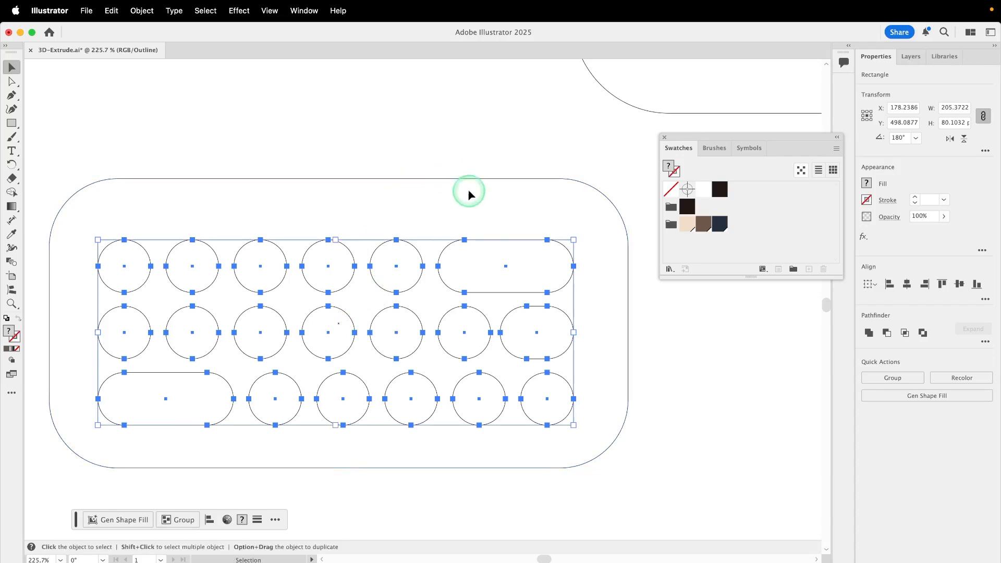
{"action": "key", "text": "a"}
{"action": "key", "text": "super+g"}
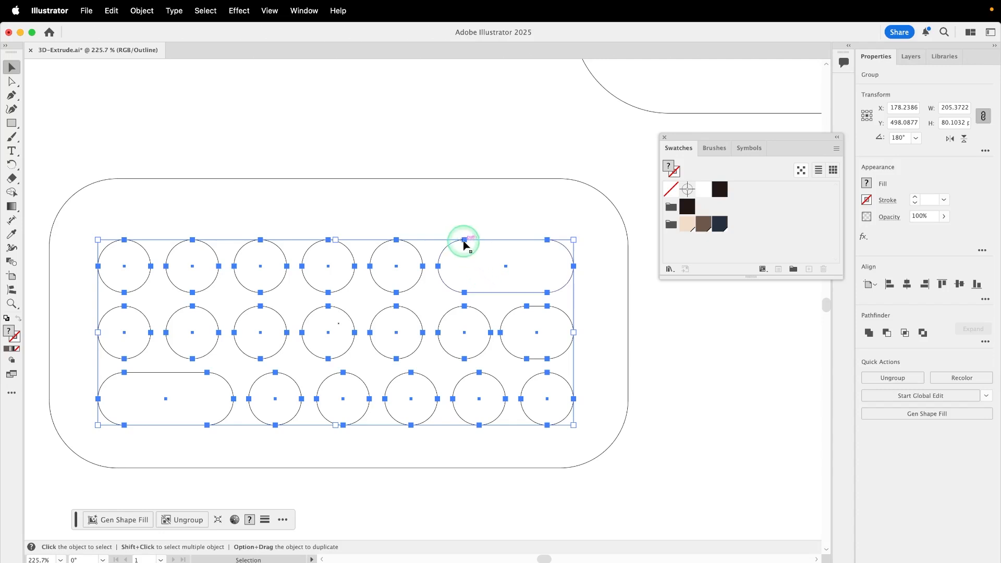
Centre the key group and the keyboard frame on each other horizontally and vertically, and group them together.
{"action": "left_click_drag", "start_coordinate": [403, 141], "coordinate": [519, 331]}
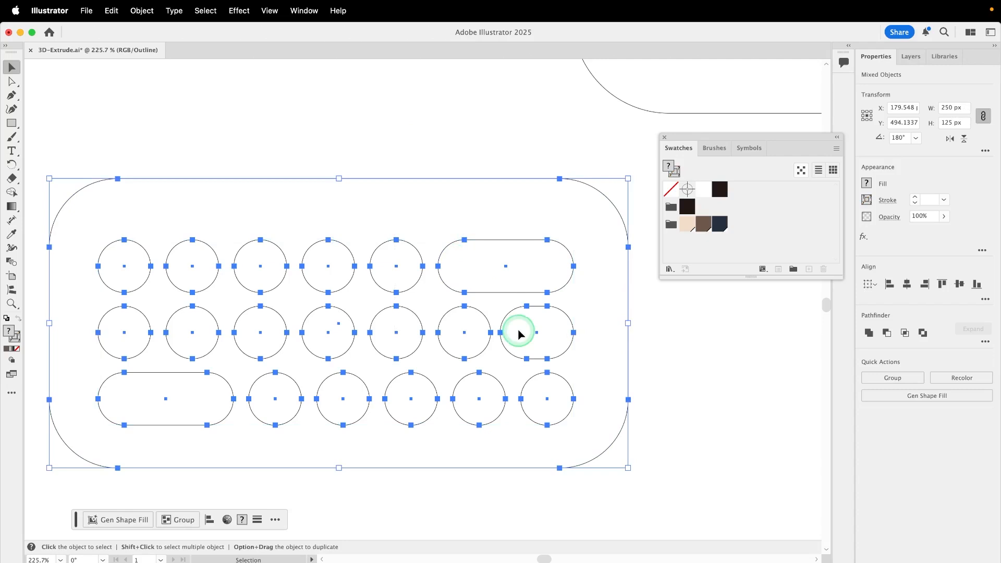
{"action": "left_click", "coordinate": [908, 288]}
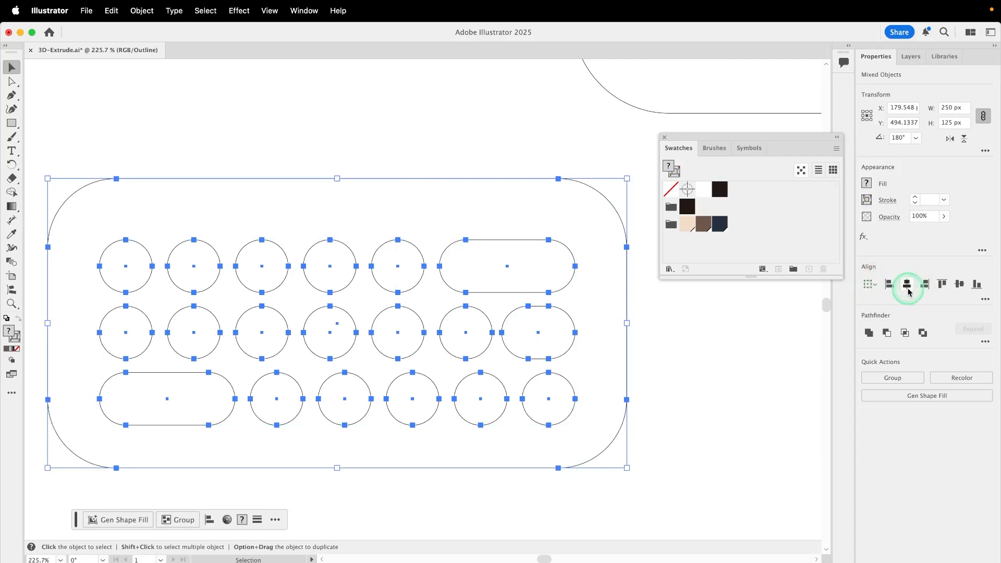
{"action": "left_click", "coordinate": [960, 285]}
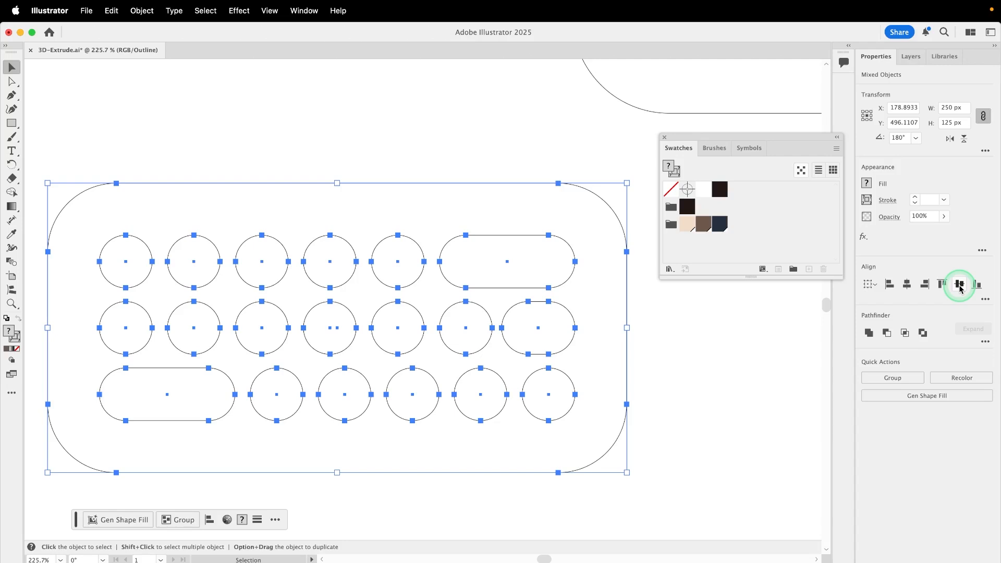
{"action": "key", "text": "super+g"}
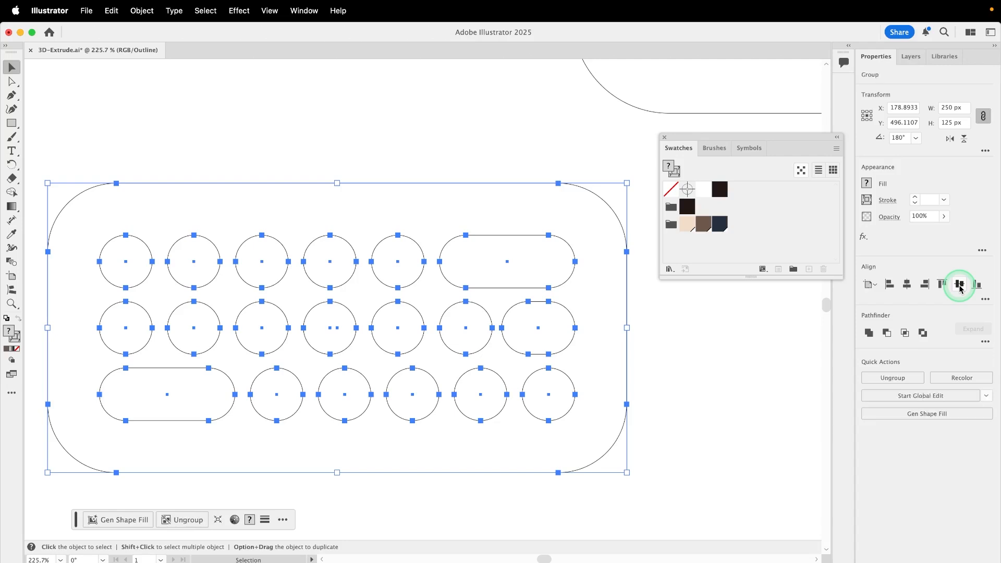
{"action": "left_click", "coordinate": [733, 374]}
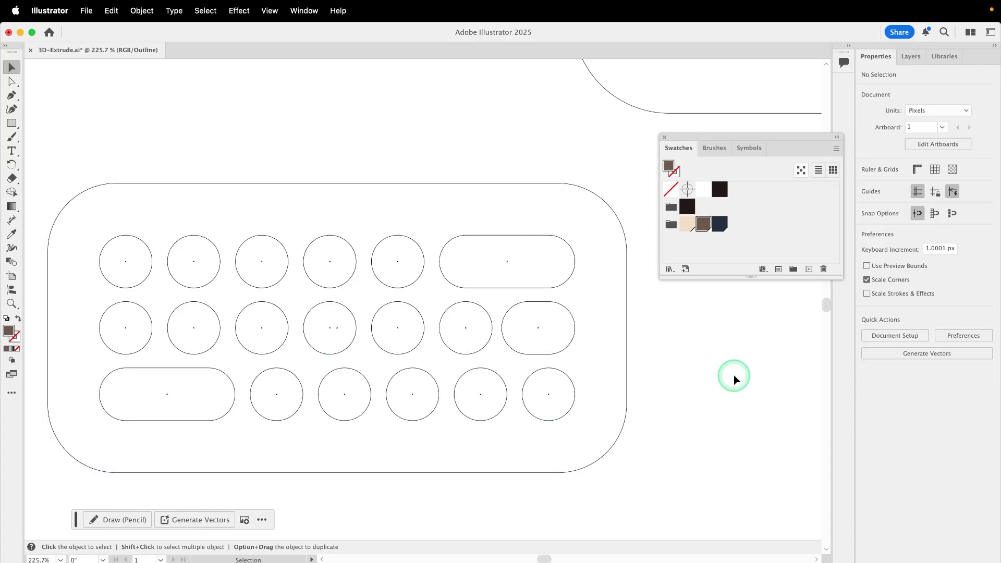
Return to the colour preview of the artwork and close the swatches.
{"action": "key", "text": "super+y"}
{"action": "scroll", "coordinate": [734, 374], "scroll_direction": "down", "scroll_amount": 5}
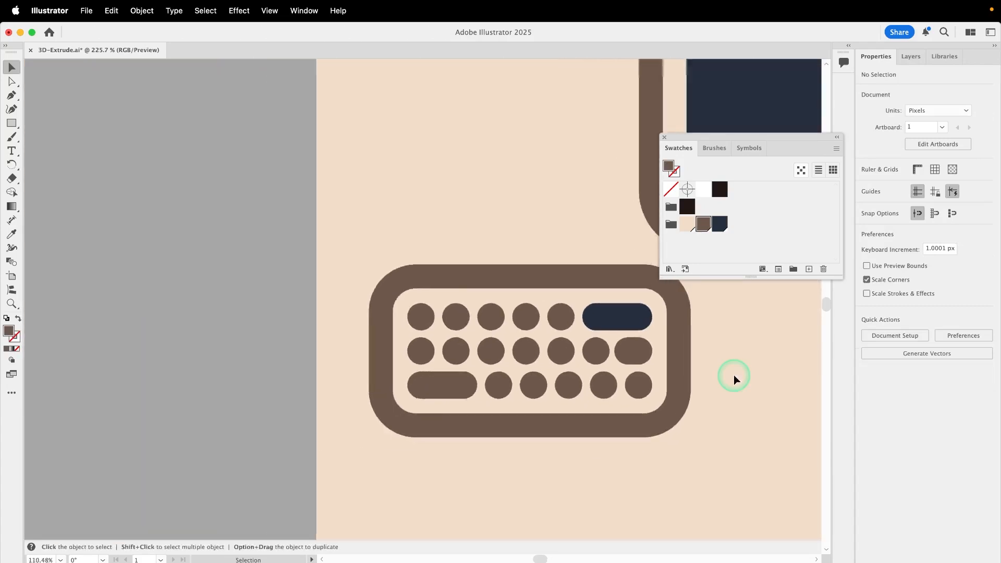
{"action": "scroll", "coordinate": [734, 375], "scroll_direction": "right", "scroll_amount": 10}
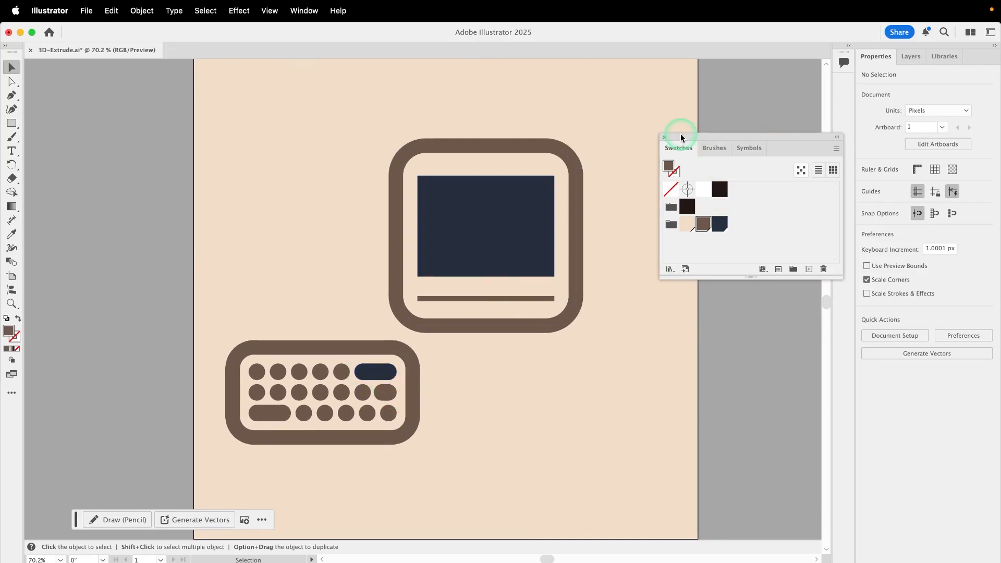
{"action": "left_click", "coordinate": [664, 137]}
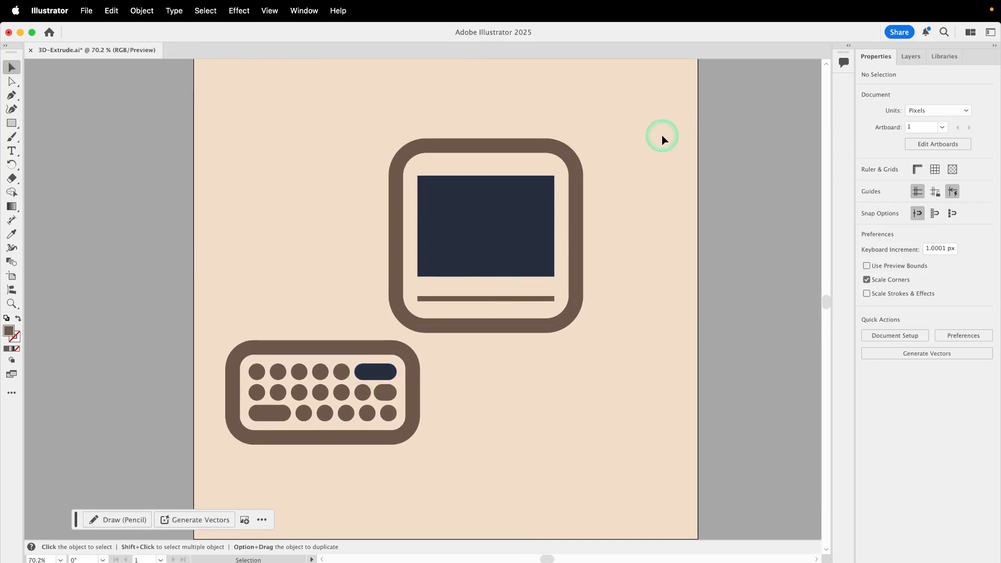
Apply the 3D Extrude & Bevel effect to the computer group and set its extrusion depth to 170 px.
{"action": "left_click", "coordinate": [528, 208]}
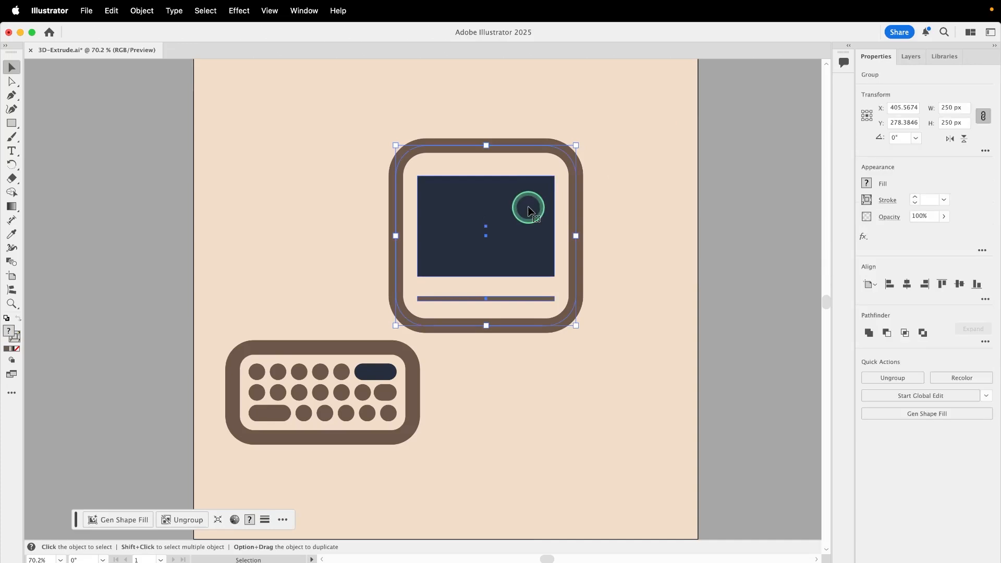
{"action": "left_click", "coordinate": [239, 10]}
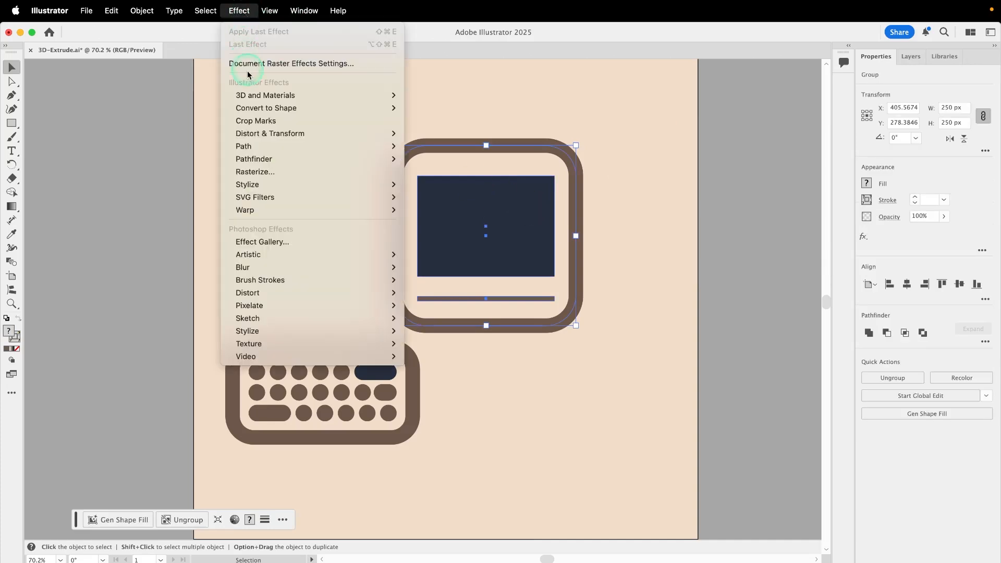
{"action": "mouse_move", "coordinate": [249, 99]}
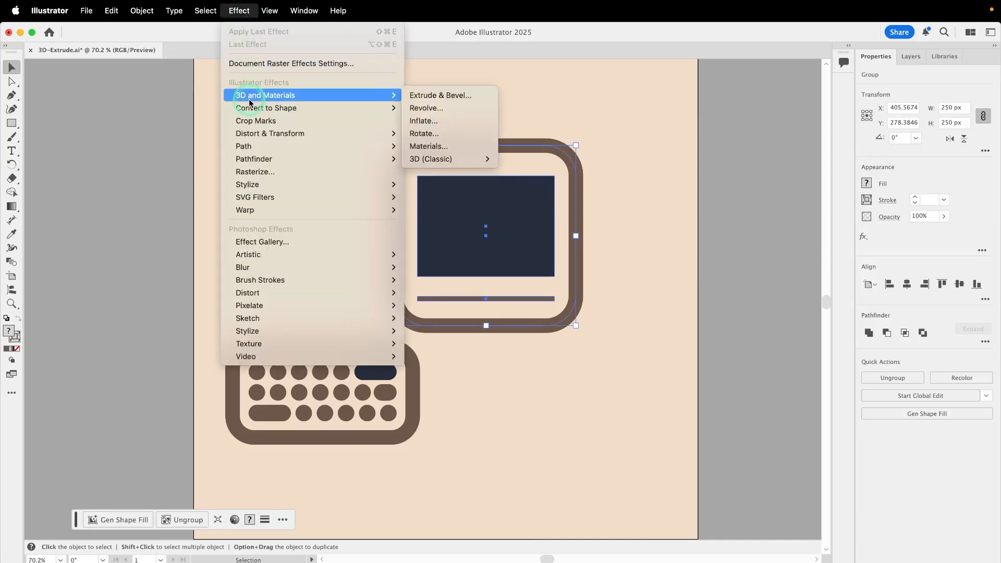
{"action": "left_click", "coordinate": [430, 98]}
{"action": "left_click", "coordinate": [719, 135]}
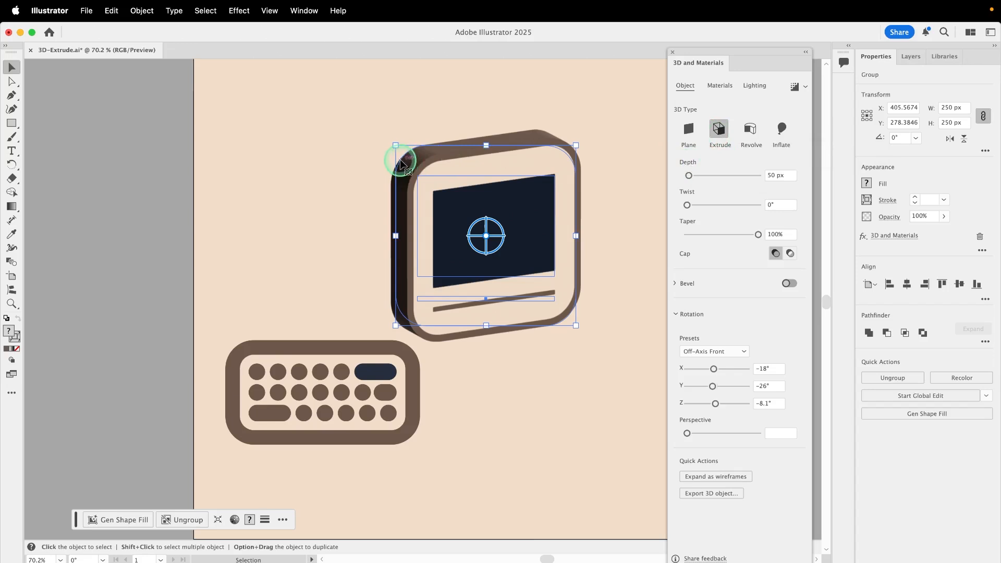
{"action": "left_click", "coordinate": [783, 175]}
{"action": "type", "text": "170"}
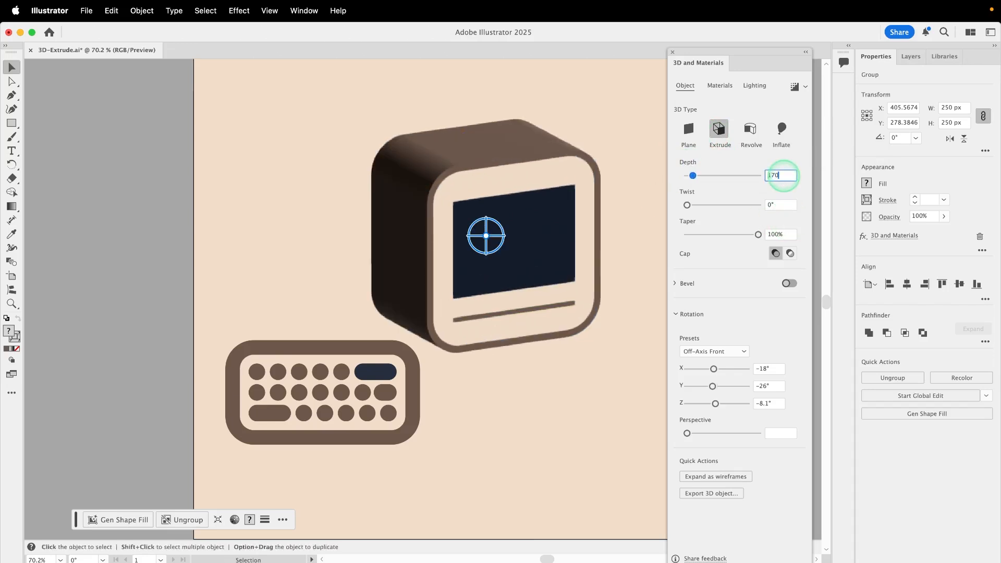
{"action": "key", "text": "Return"}
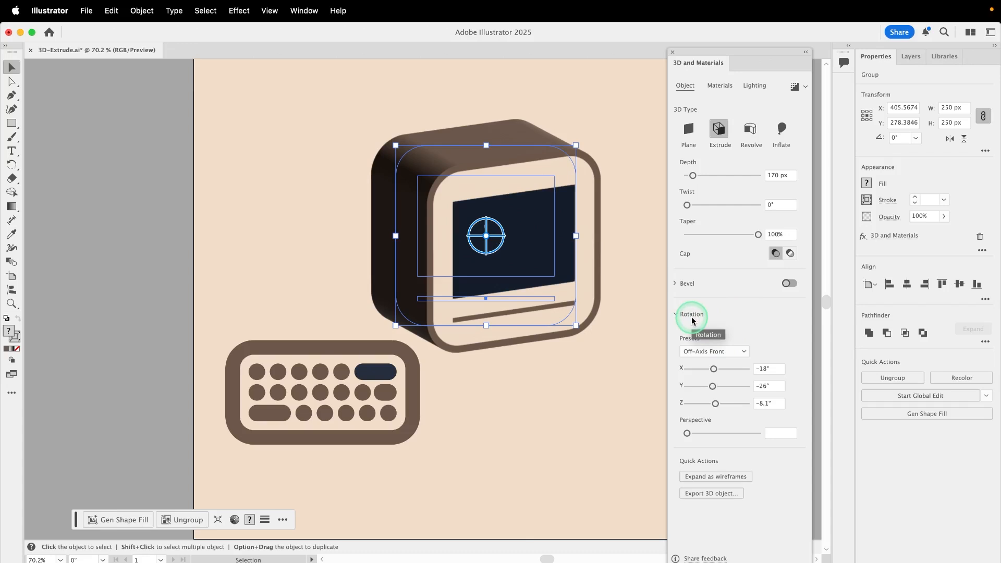
Set the computer's 3D rotation preset to Isometric Left and turn on ray-traced rendering.
{"action": "left_click", "coordinate": [699, 352]}
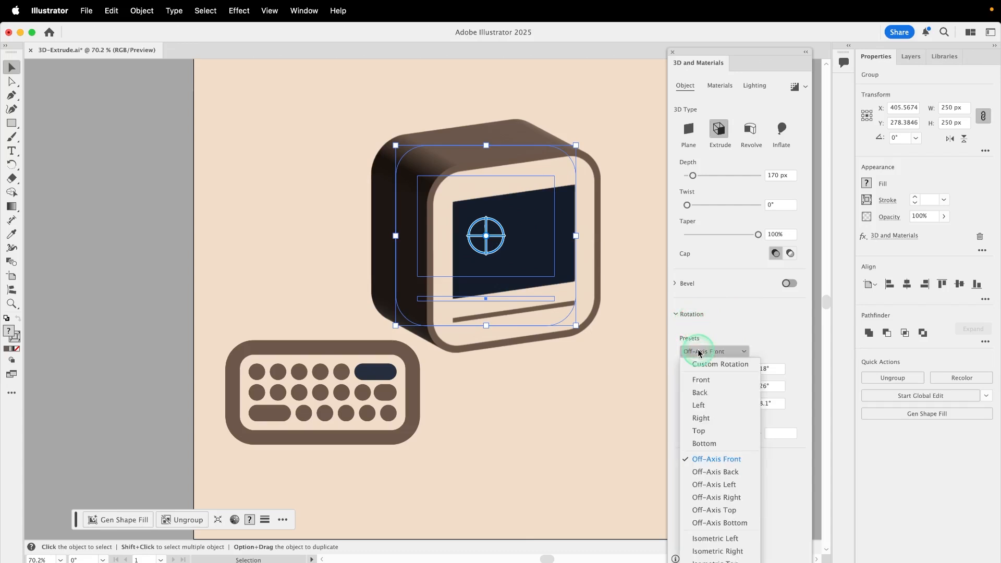
{"action": "left_click", "coordinate": [714, 539]}
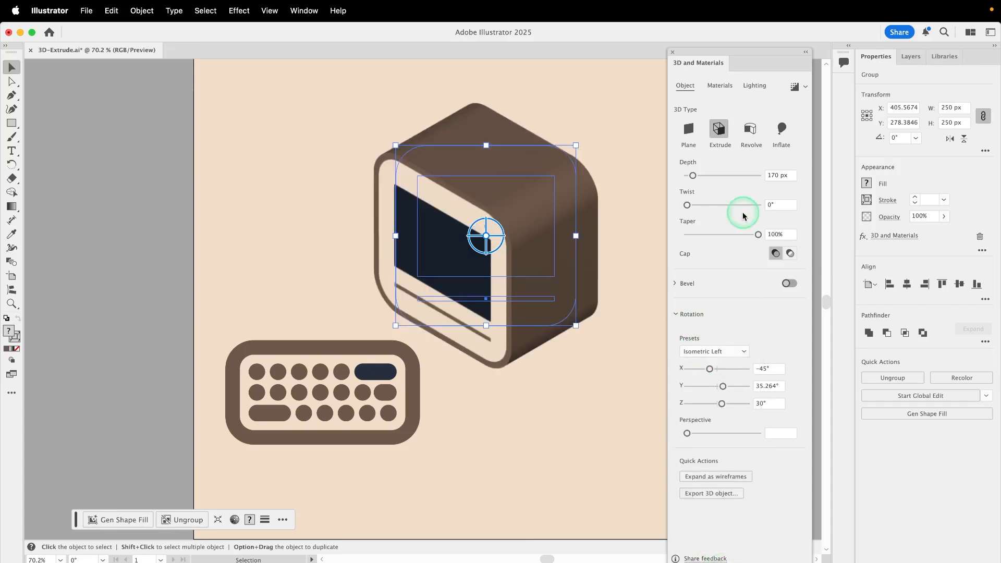
{"action": "left_click_drag", "start_coordinate": [765, 67], "coordinate": [758, 47]}
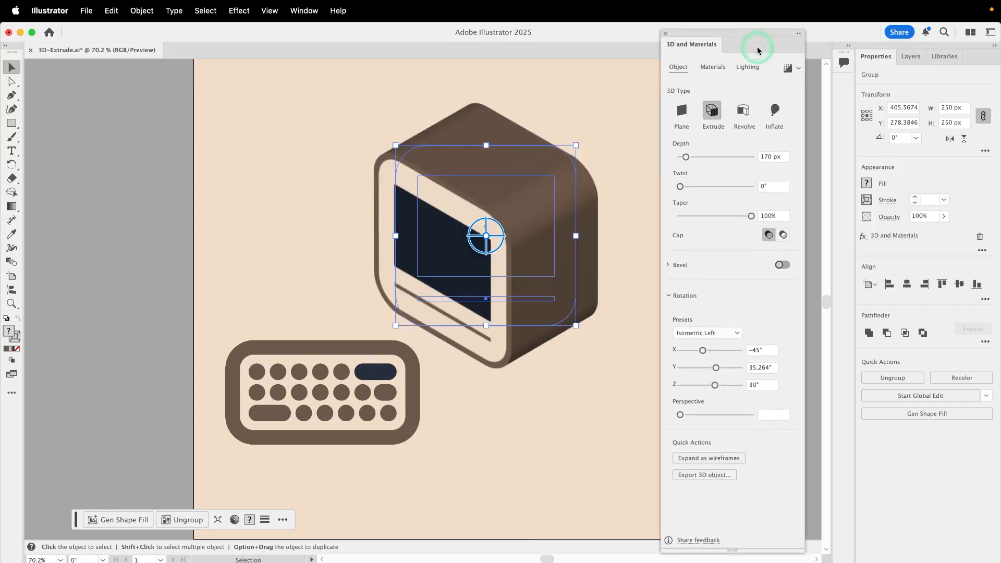
{"action": "left_click", "coordinate": [714, 334]}
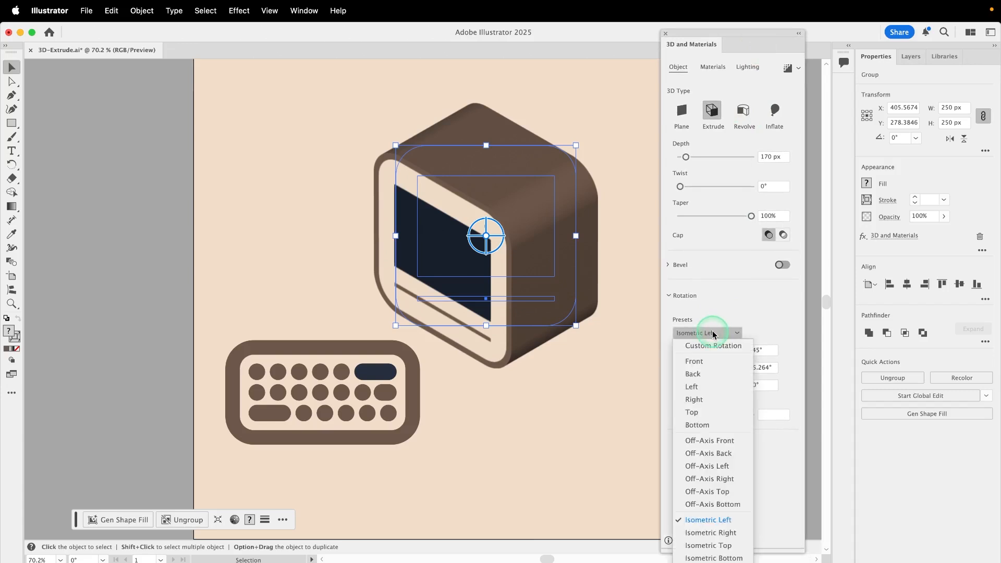
{"action": "left_click", "coordinate": [717, 526]}
{"action": "left_click", "coordinate": [791, 134]}
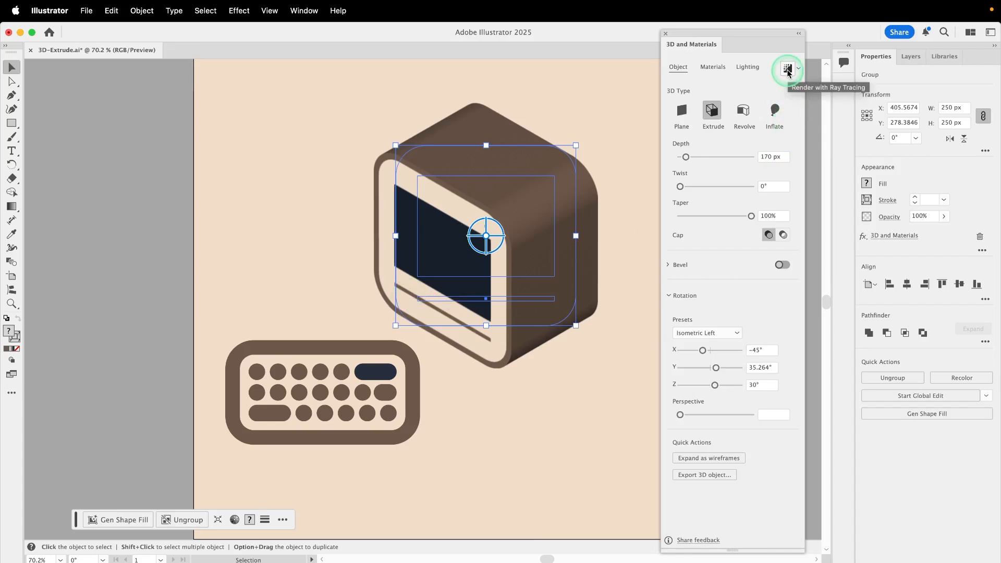
{"action": "left_click", "coordinate": [788, 71]}
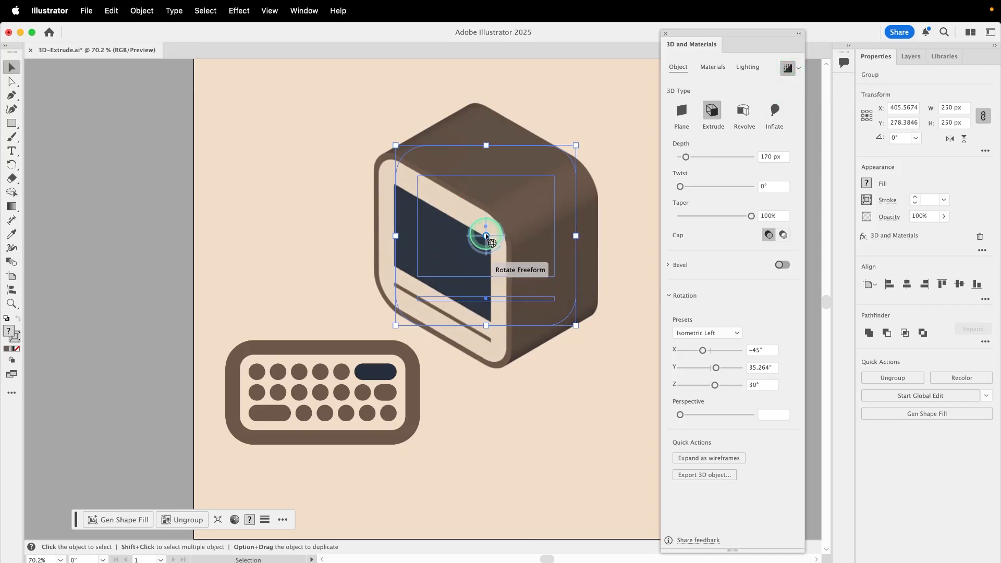
Add a Round bevel to the extruded computer with a width of 55% and a height of 45%.
{"action": "left_click", "coordinate": [782, 267]}
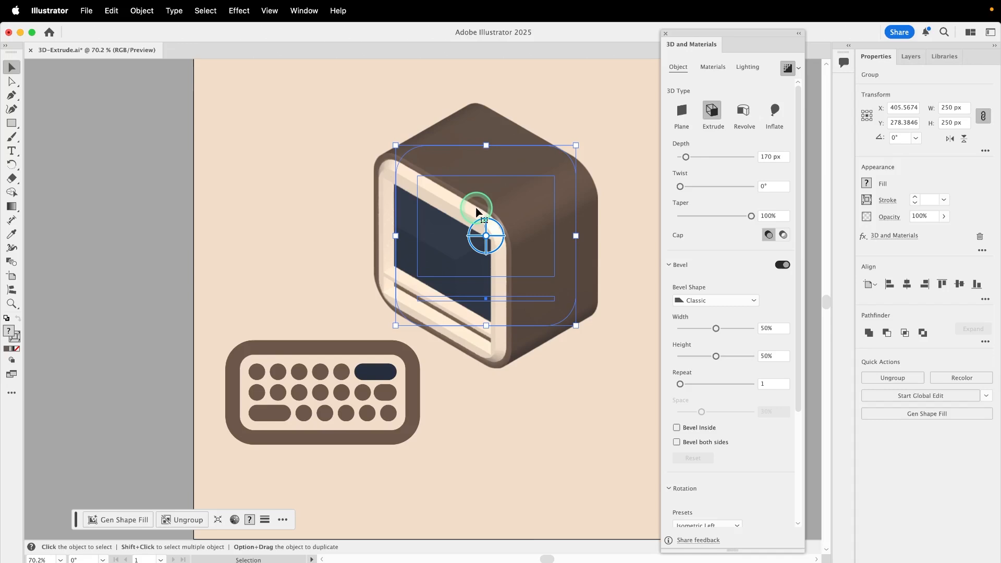
{"action": "left_click", "coordinate": [689, 300]}
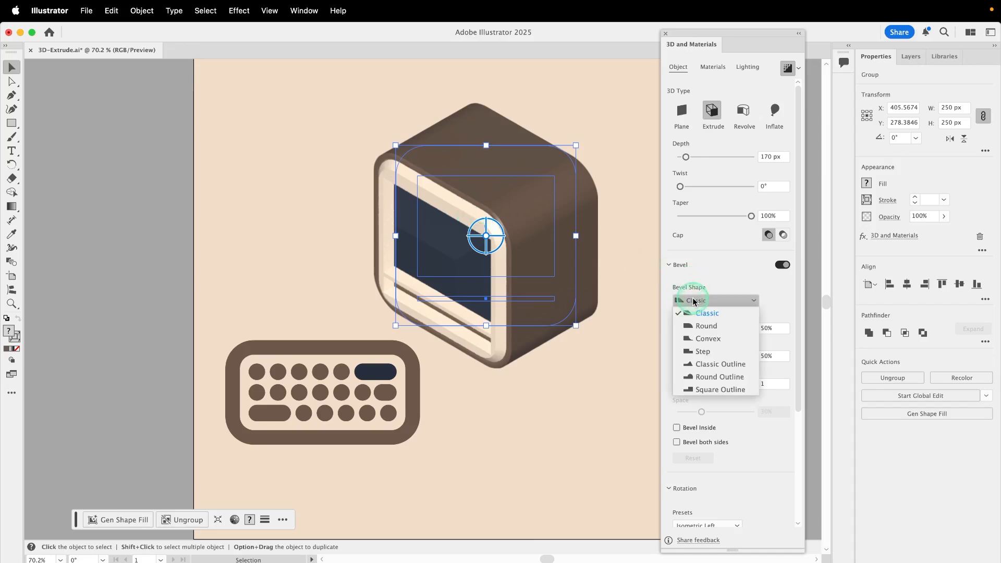
{"action": "left_click", "coordinate": [704, 326]}
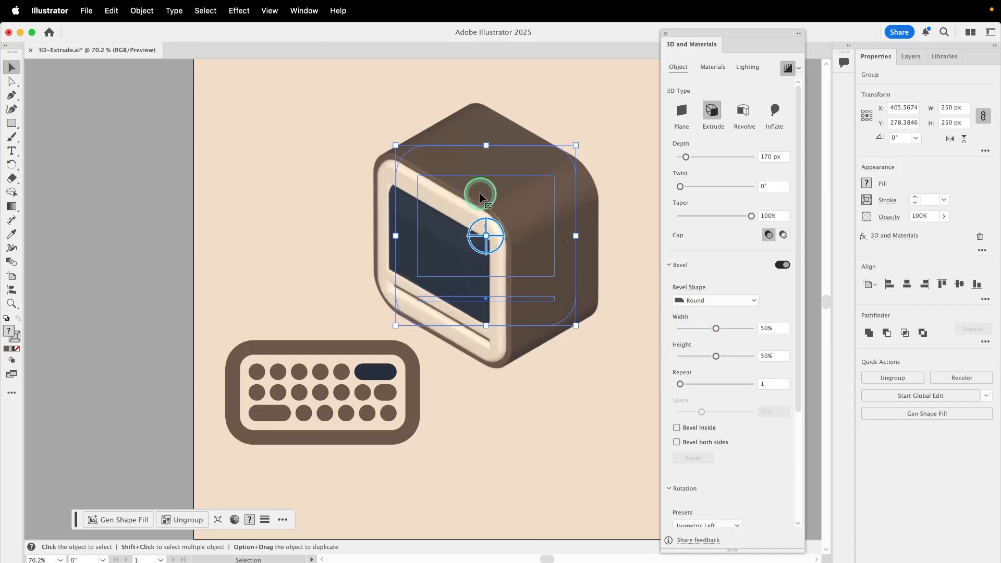
{"action": "left_click", "coordinate": [781, 327]}
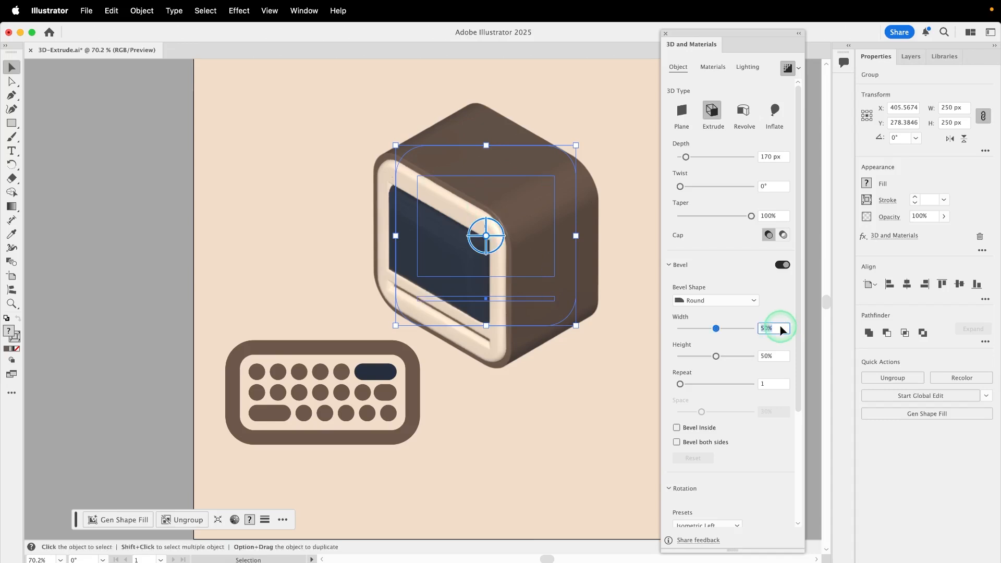
{"action": "type", "text": "55"}
{"action": "key", "text": "Tab"}
{"action": "type", "text": "45"}
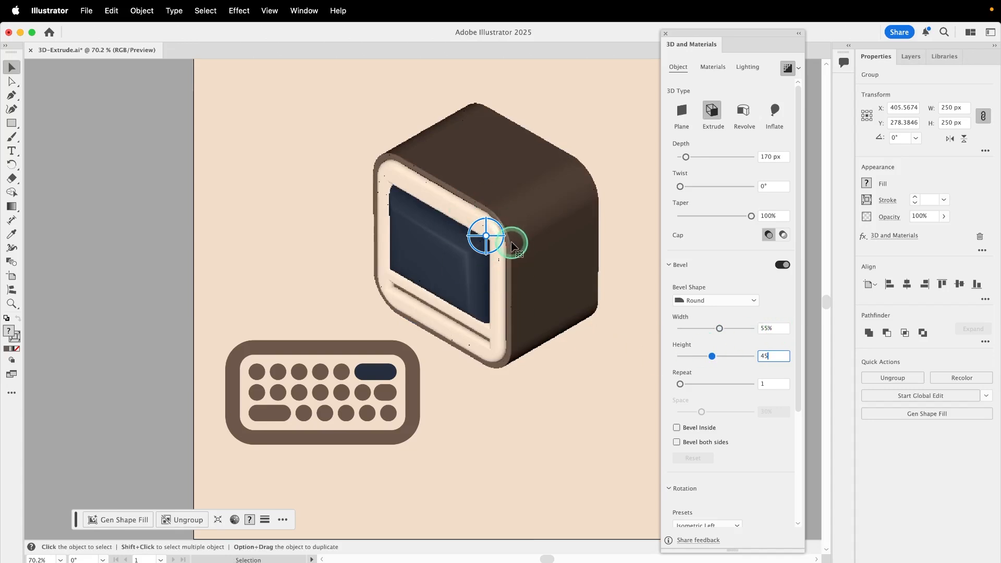
{"action": "key", "text": "Tab"}
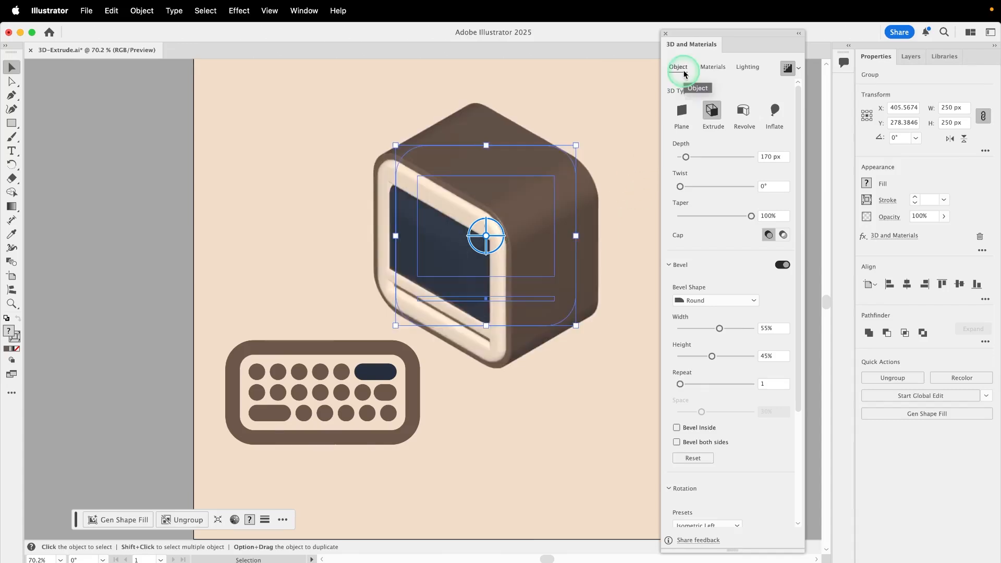
Set the computer's light rotation to -5° and height to 60°, and turn off its ambient light.
{"action": "left_click", "coordinate": [746, 69]}
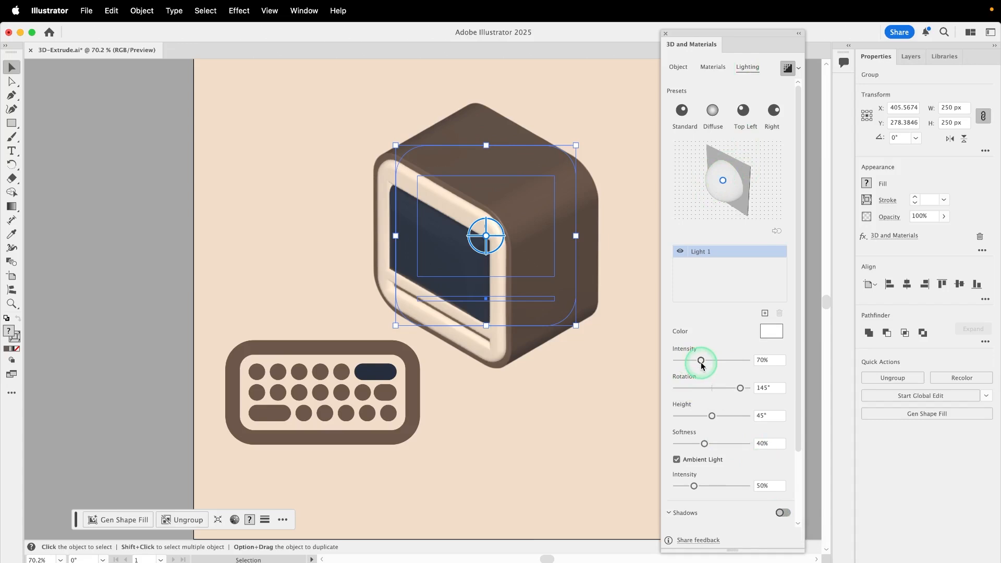
{"action": "left_click", "coordinate": [763, 360]}
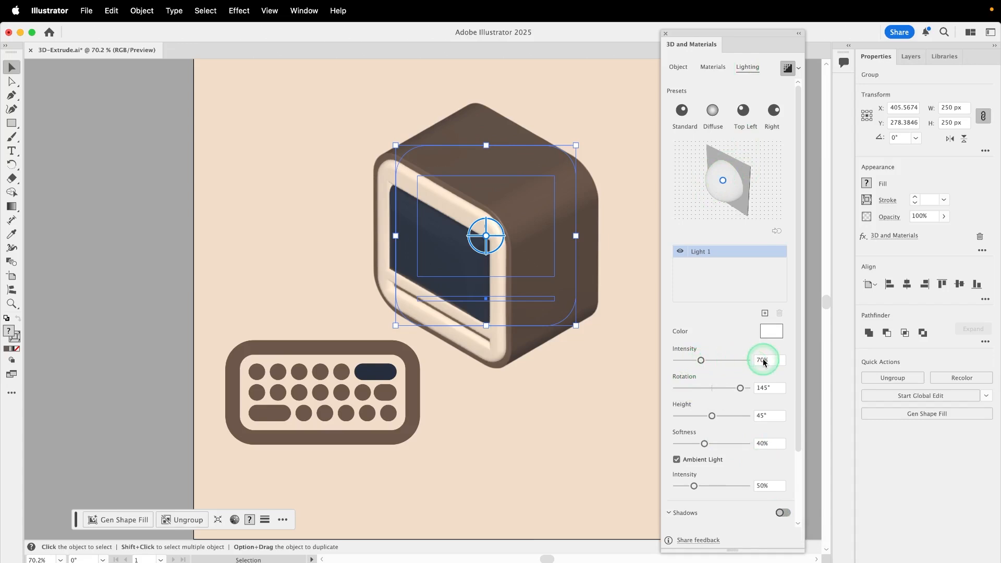
{"action": "left_click", "coordinate": [771, 388]}
{"action": "type", "text": "-5"}
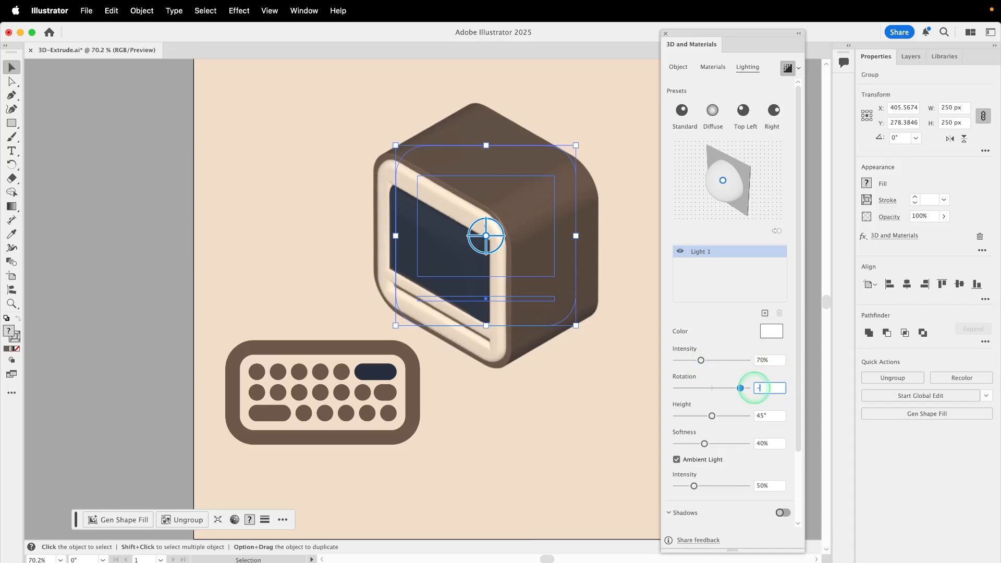
{"action": "key", "text": "Return"}
{"action": "left_click", "coordinate": [772, 415]}
{"action": "type", "text": "60"}
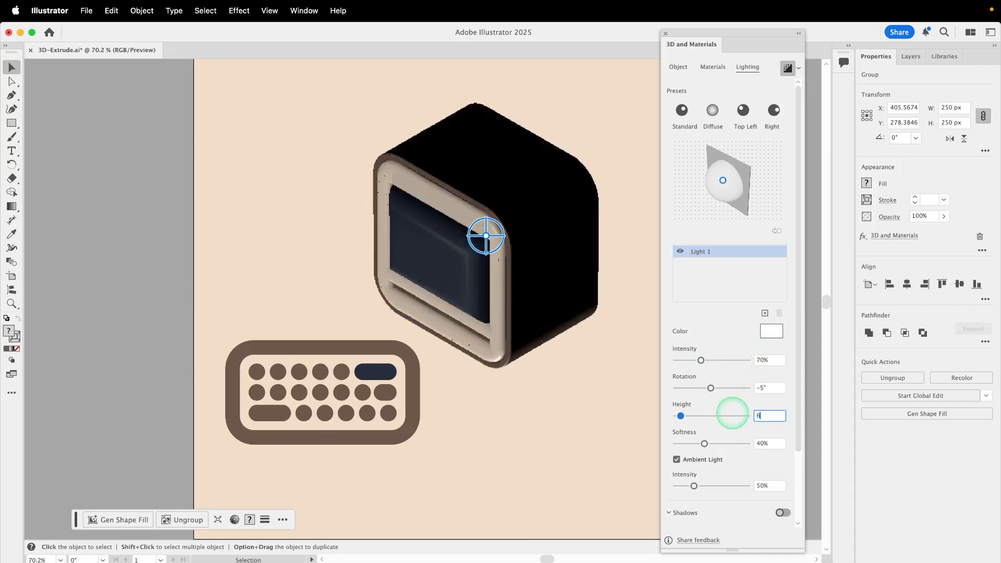
{"action": "left_click", "coordinate": [729, 191]}
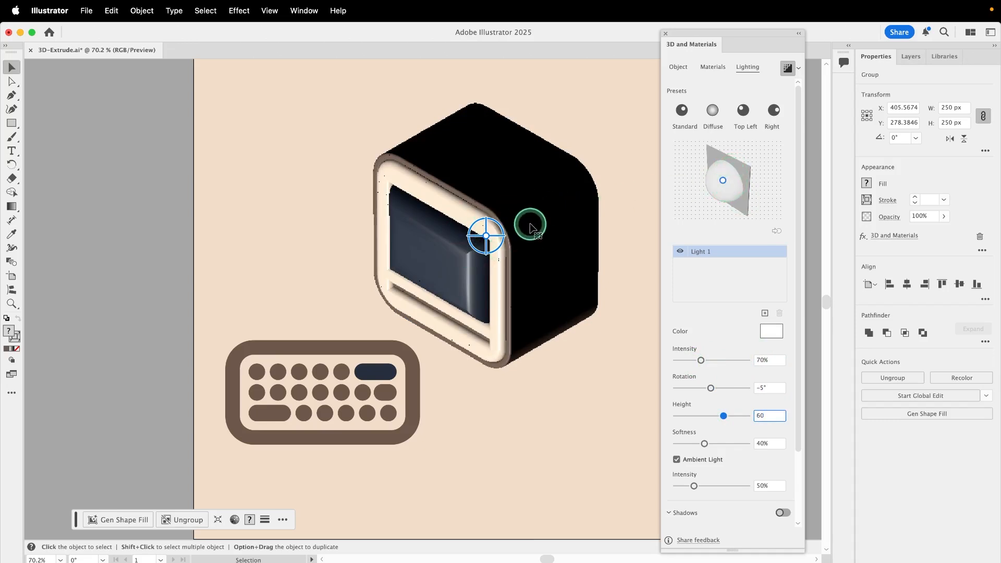
{"action": "left_click", "coordinate": [774, 412]}
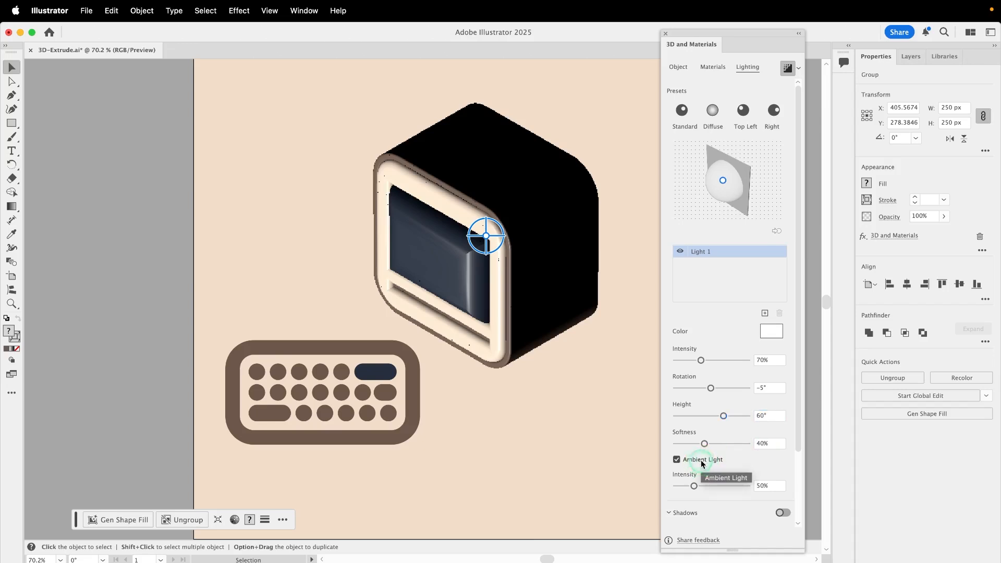
{"action": "left_click", "coordinate": [703, 464]}
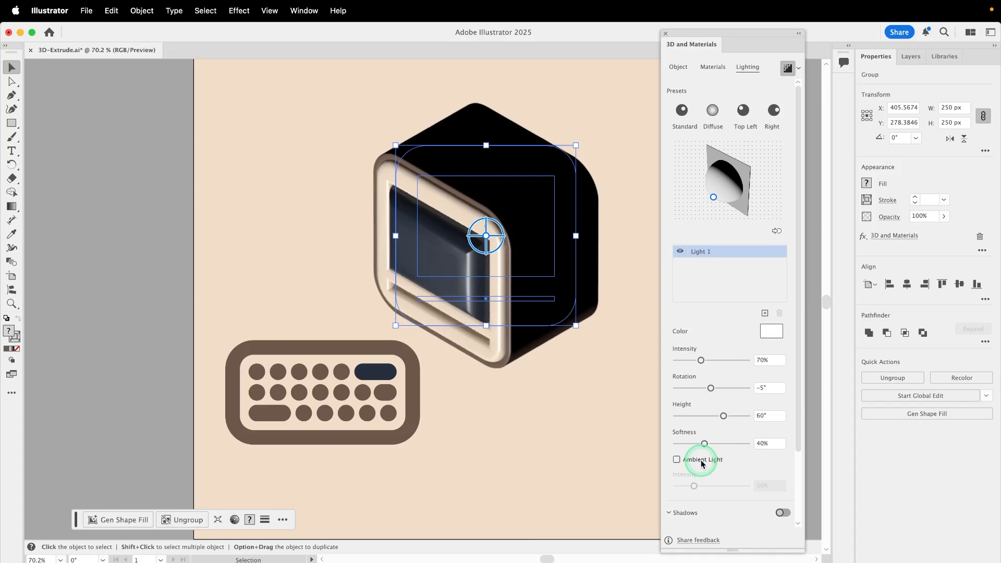
Turn on the computer's shadow, position it Below Object and extend the shadow bounds to about 274%.
{"action": "scroll", "coordinate": [777, 468], "scroll_direction": "down", "scroll_amount": 3}
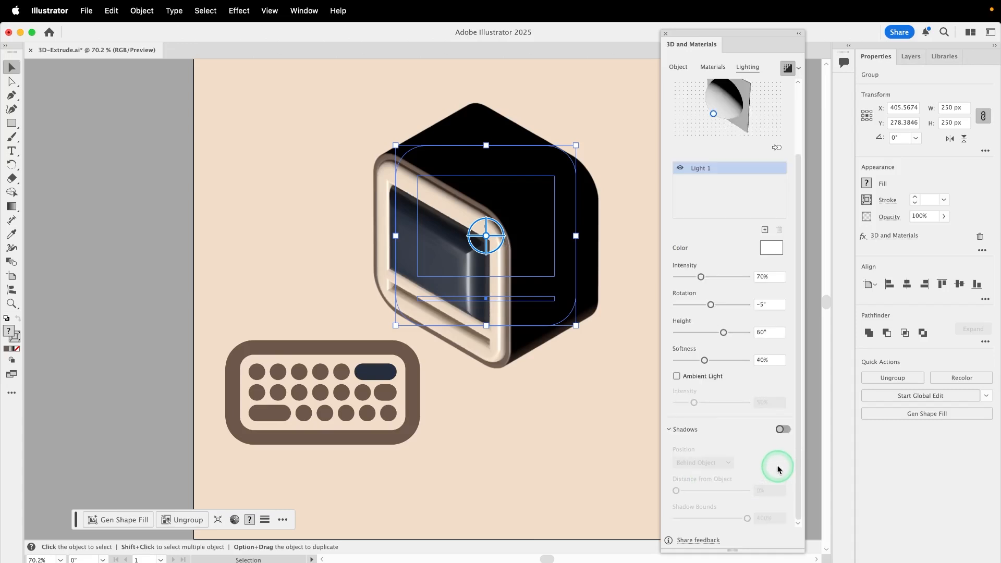
{"action": "left_click", "coordinate": [780, 430]}
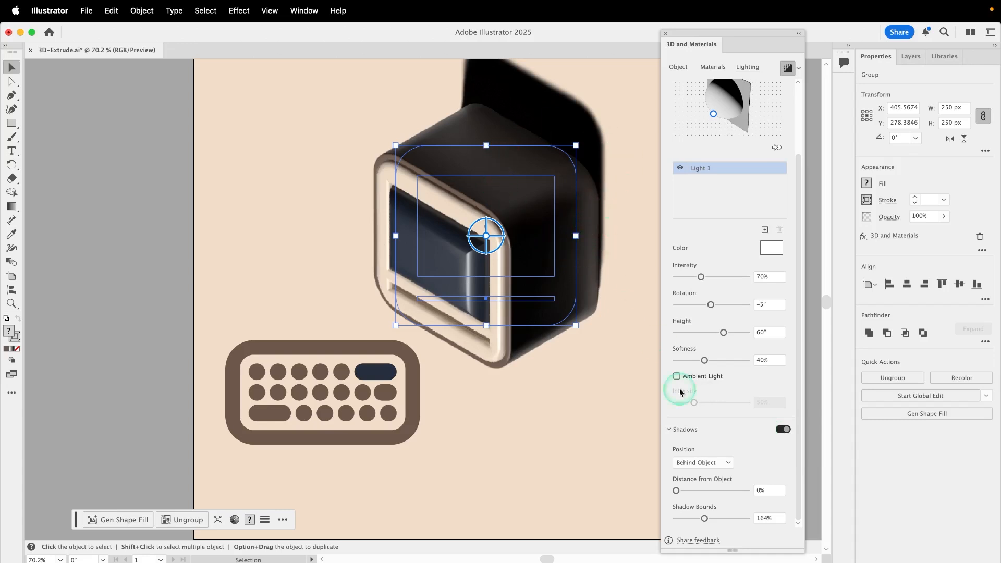
{"action": "left_click", "coordinate": [685, 464]}
{"action": "left_click", "coordinate": [699, 488]}
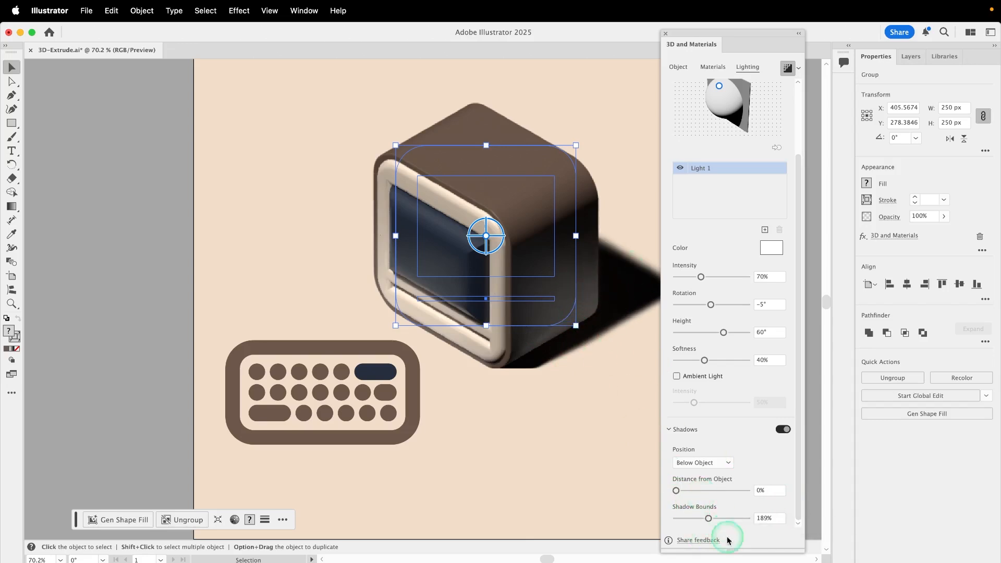
{"action": "left_click_drag", "start_coordinate": [709, 518], "coordinate": [724, 518]}
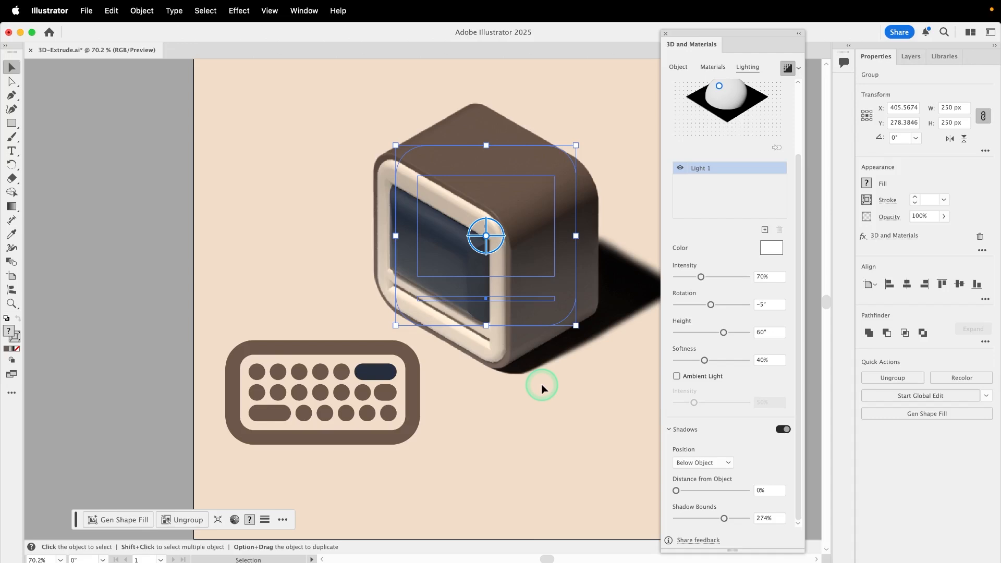
Apply the 3D Extrude effect to the keyboard group with a depth of 30 px.
{"action": "left_click_drag", "start_coordinate": [441, 384], "coordinate": [368, 458]}
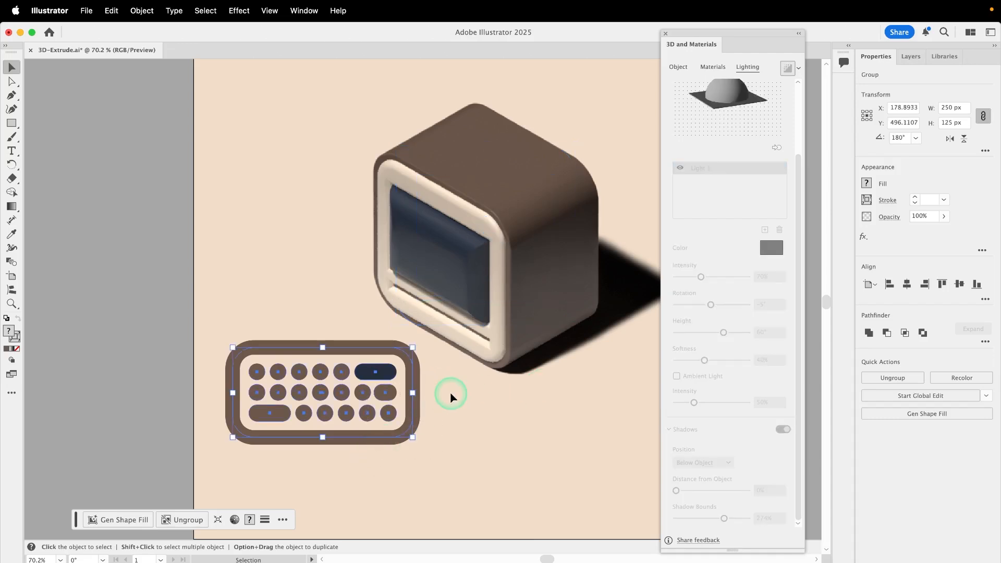
{"action": "left_click", "coordinate": [686, 68]}
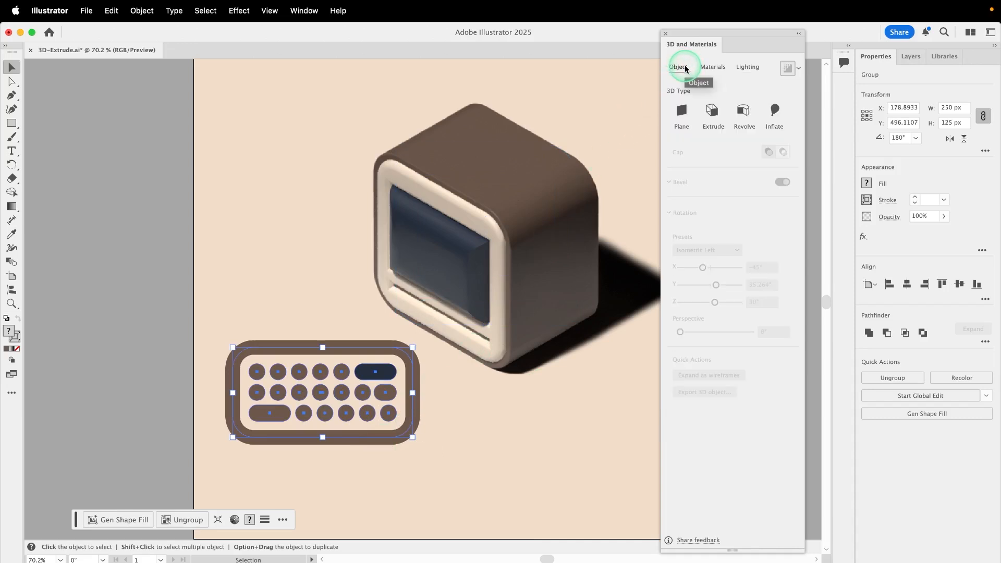
{"action": "left_click", "coordinate": [712, 110]}
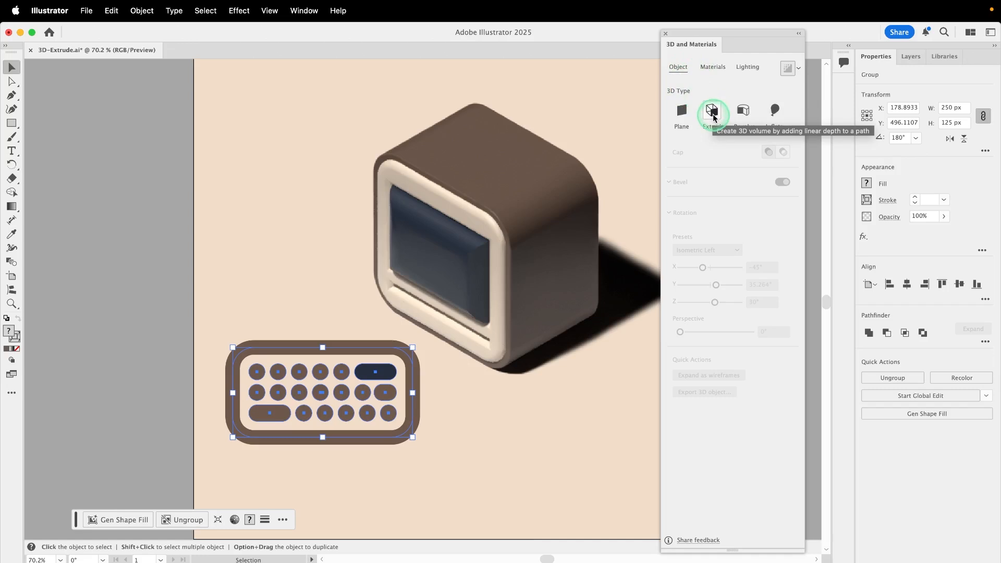
{"action": "left_click", "coordinate": [713, 112]}
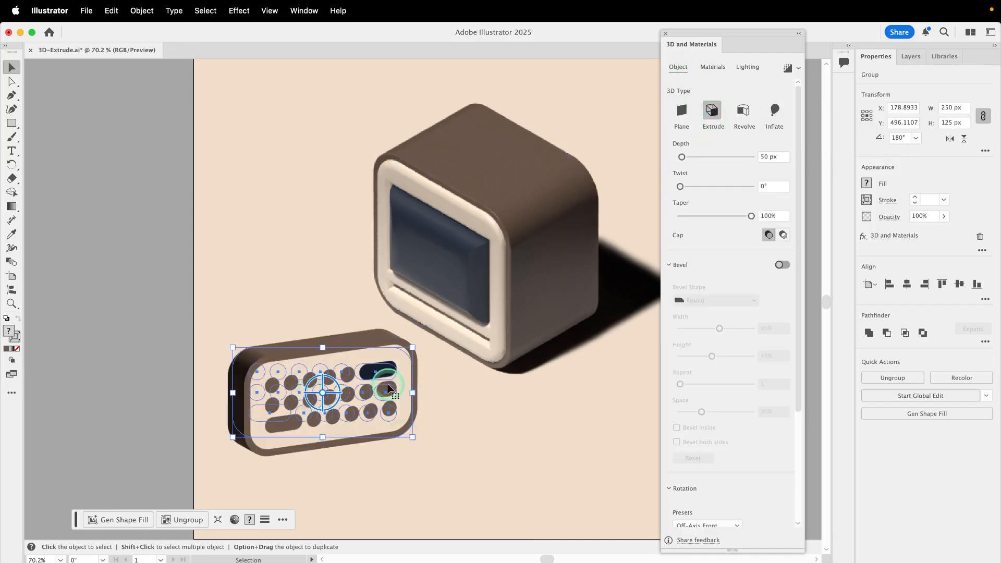
{"action": "left_click", "coordinate": [772, 156]}
{"action": "type", "text": "30"}
{"action": "left_click", "coordinate": [407, 357]}
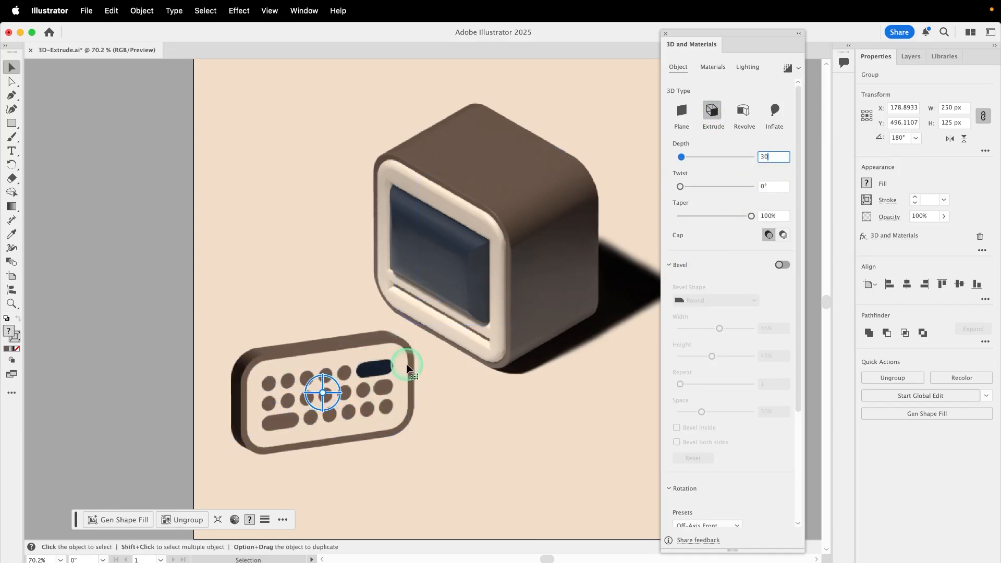
Set the keyboard's 3D rotation preset to Isometric Top.
{"action": "left_click", "coordinate": [669, 264]}
{"action": "left_click", "coordinate": [679, 335]}
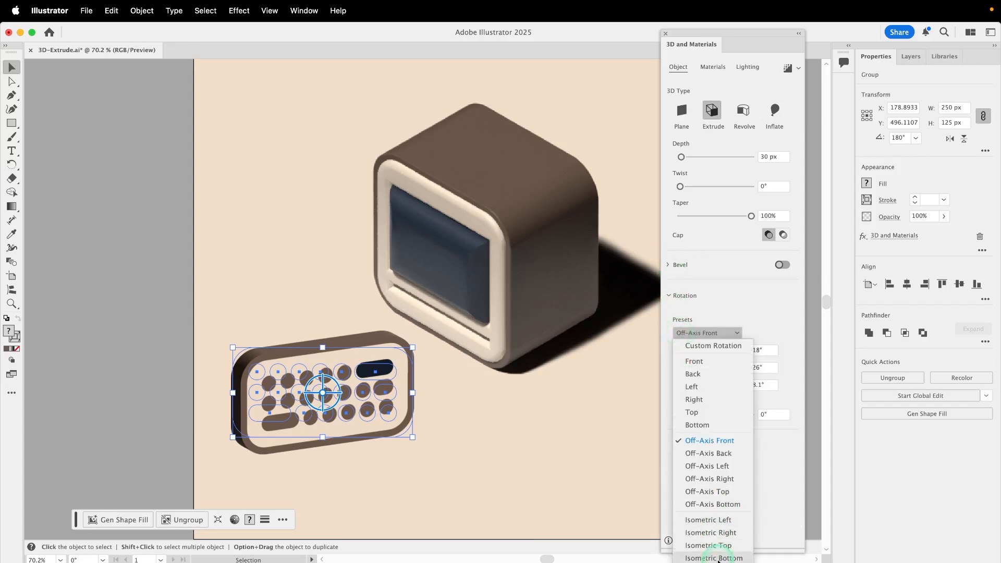
{"action": "left_click", "coordinate": [718, 547]}
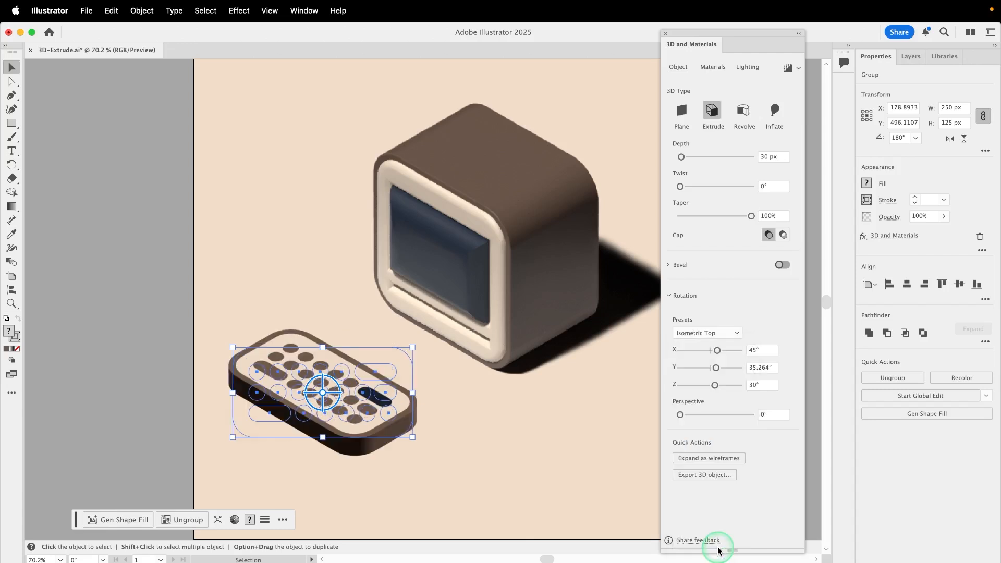
Add a Classic Outline bevel to the keyboard with a width of 21% and a height of 52%.
{"action": "left_click", "coordinate": [782, 265]}
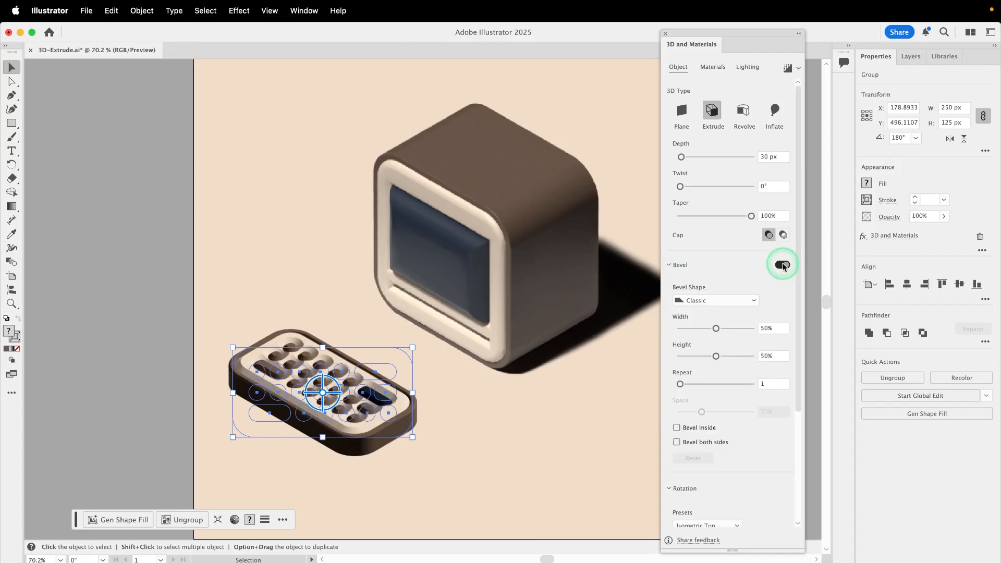
{"action": "left_click", "coordinate": [696, 301]}
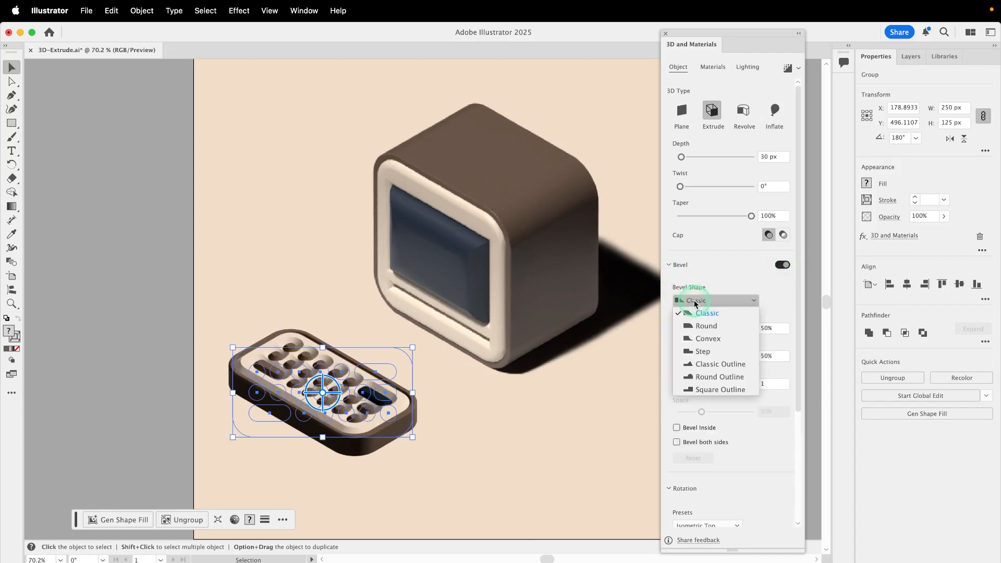
{"action": "left_click", "coordinate": [725, 364]}
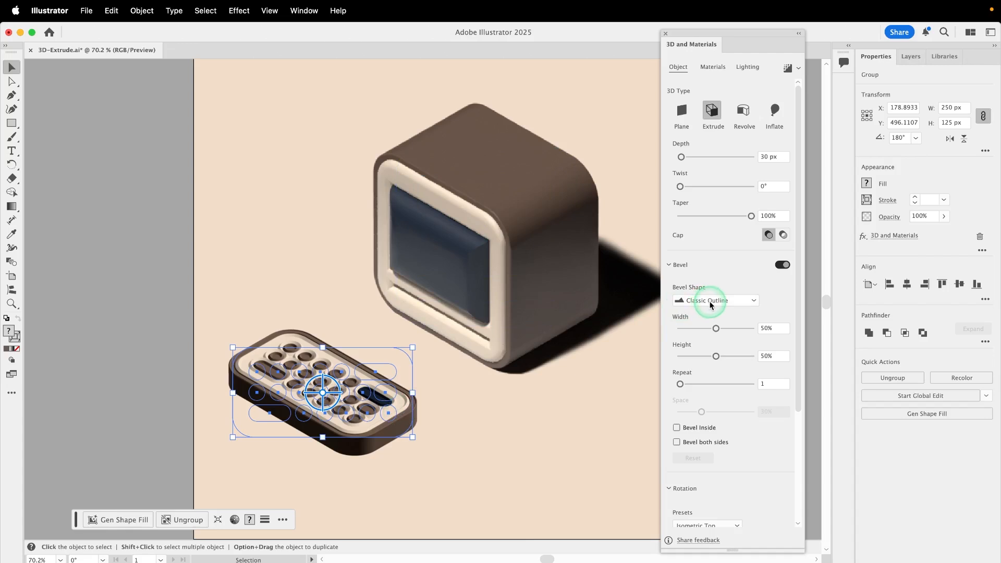
{"action": "left_click", "coordinate": [773, 328]}
{"action": "type", "text": "21"}
{"action": "left_click", "coordinate": [774, 357]}
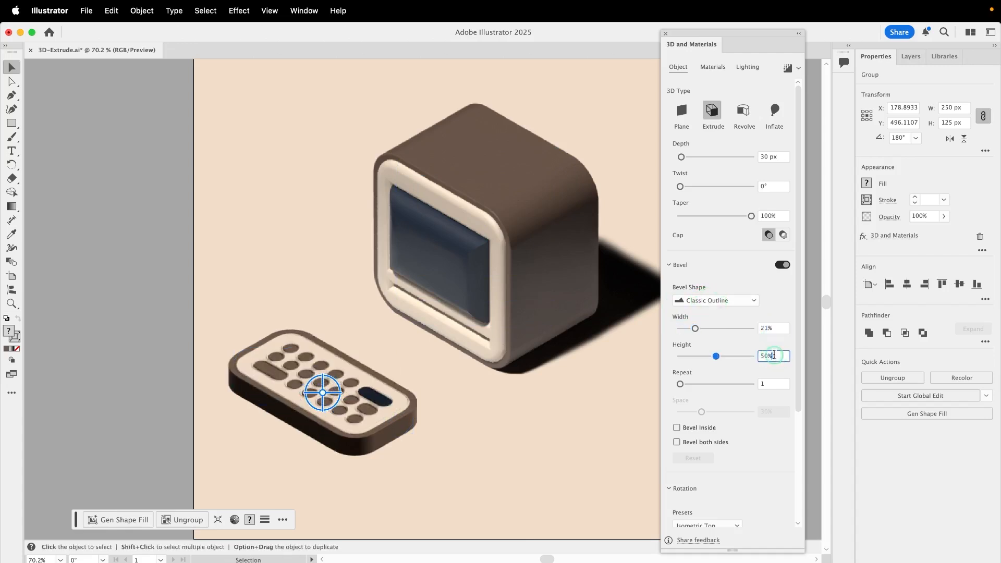
{"action": "type", "text": "52"}
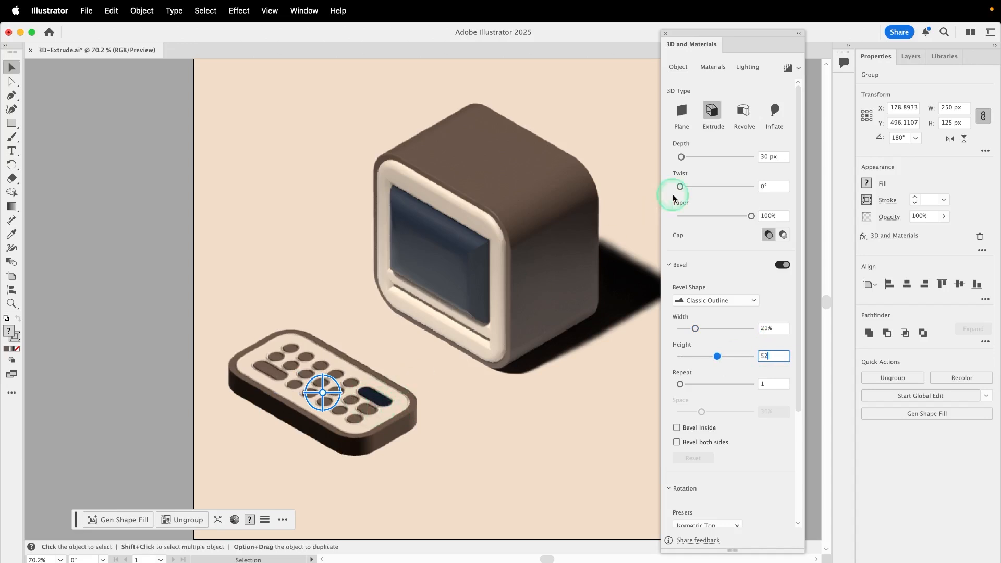
Turn on ray-traced rendering for the keyboard and inspect its bevelled keys up close.
{"action": "left_click", "coordinate": [788, 68]}
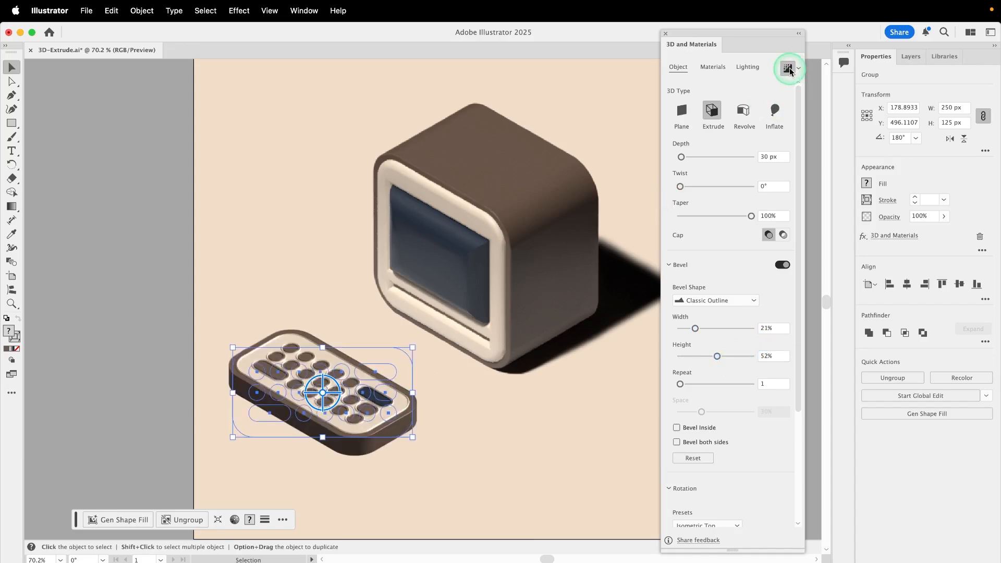
{"action": "scroll", "coordinate": [300, 410], "scroll_direction": "up", "scroll_amount": 5}
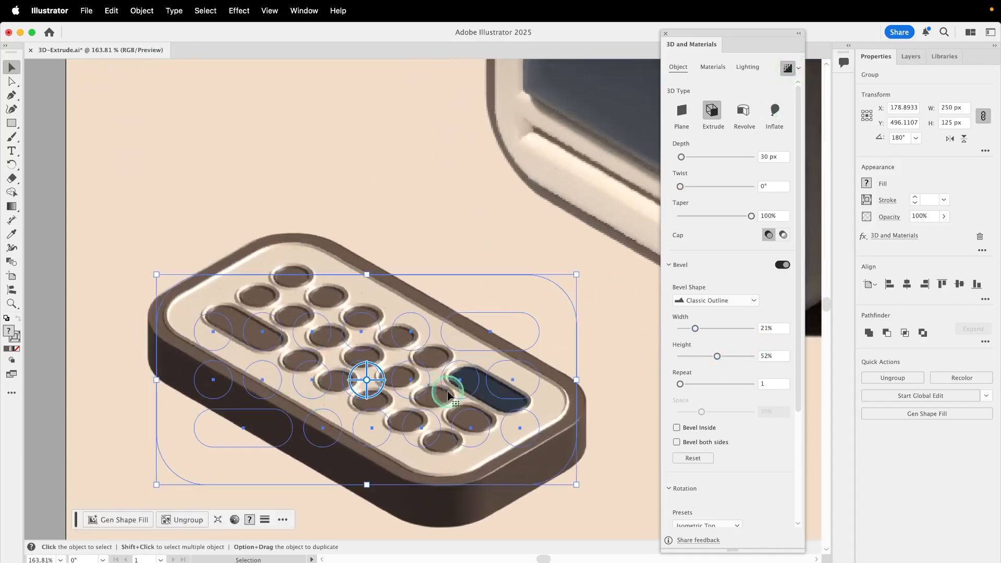
{"action": "scroll", "coordinate": [400, 360], "scroll_direction": "down", "scroll_amount": 5}
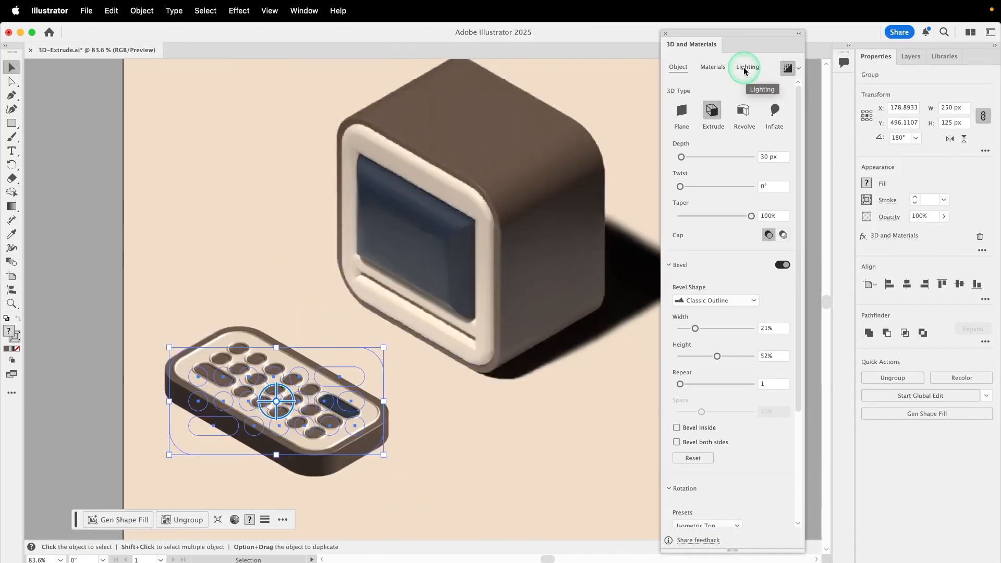
Turn on shadows in the keyboard's lighting settings.
{"action": "left_click", "coordinate": [745, 69]}
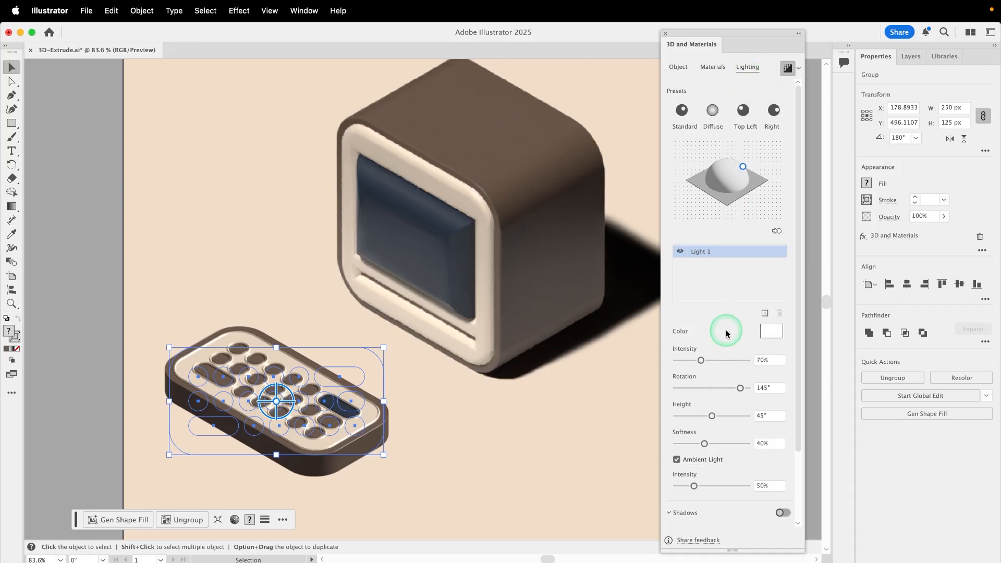
{"action": "scroll", "coordinate": [722, 334], "scroll_direction": "down", "scroll_amount": 3}
{"action": "left_click", "coordinate": [784, 429]}
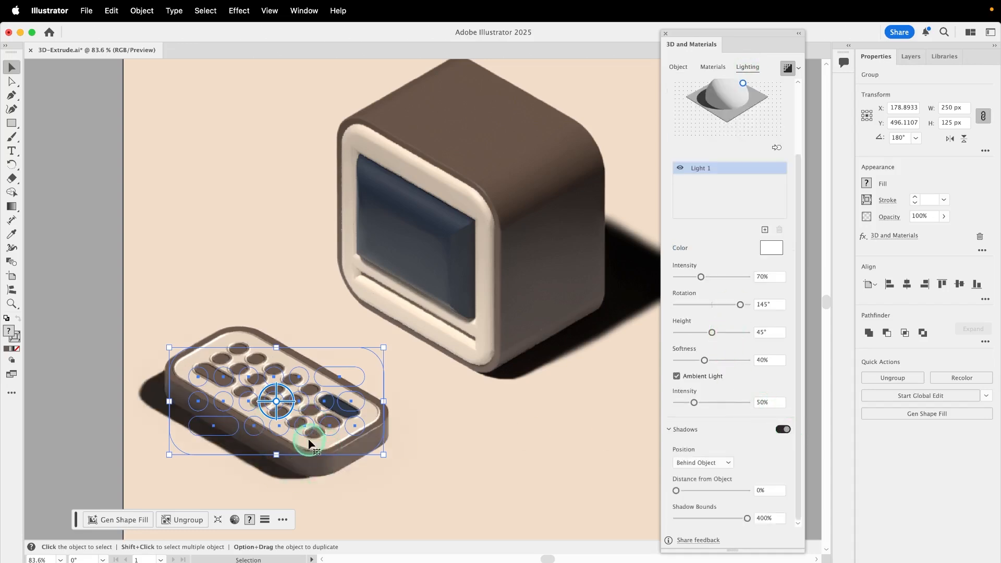
Set the keyboard's light rotation to -5° and height to 60°, and toggle its ray-traced rendering.
{"action": "scroll", "coordinate": [733, 424], "scroll_direction": "up", "scroll_amount": 3}
{"action": "left_click_drag", "start_coordinate": [742, 167], "coordinate": [711, 172]}
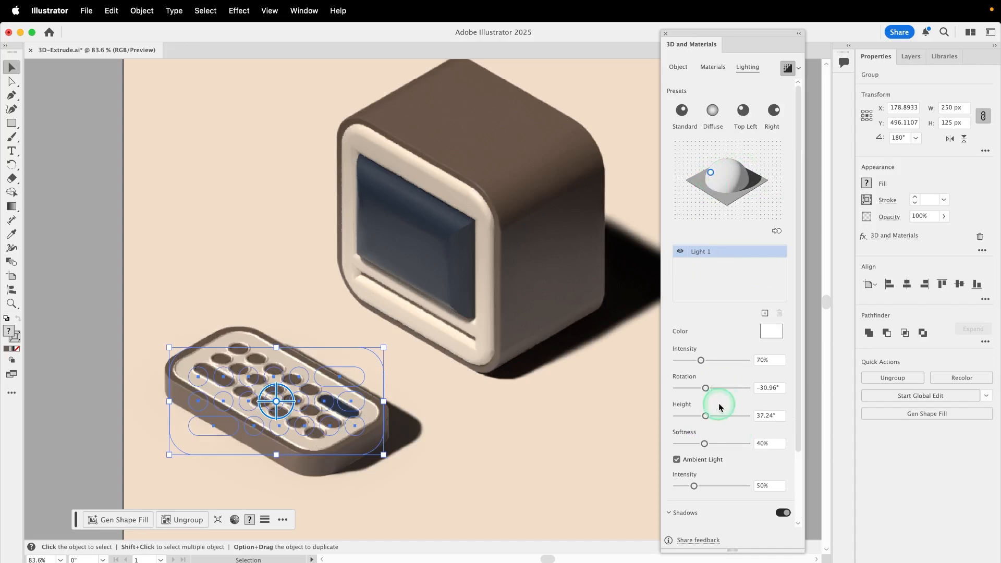
{"action": "left_click", "coordinate": [770, 388]}
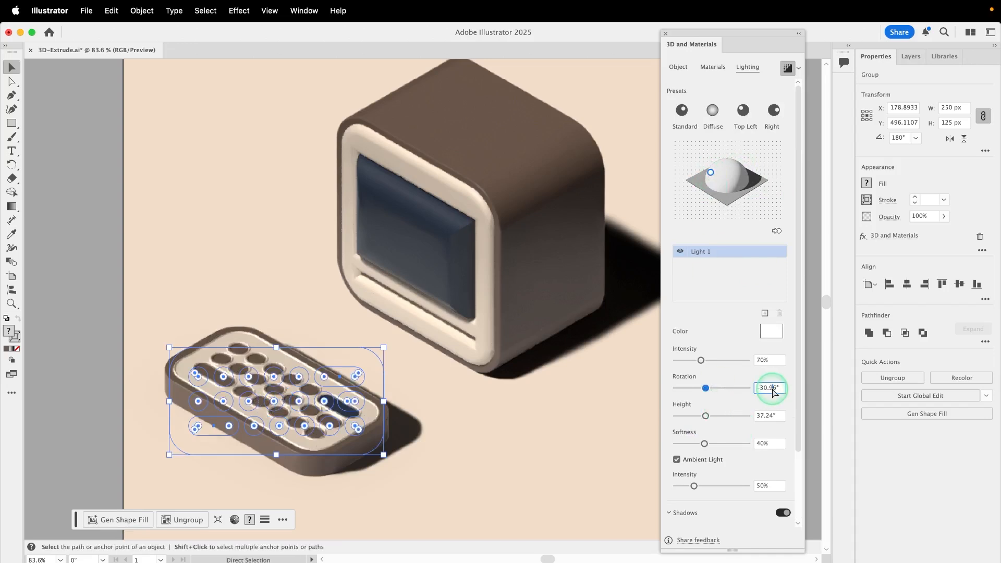
{"action": "type", "text": "-5"}
{"action": "key", "text": "Tab"}
{"action": "type", "text": "60"}
{"action": "key", "text": "Tab"}
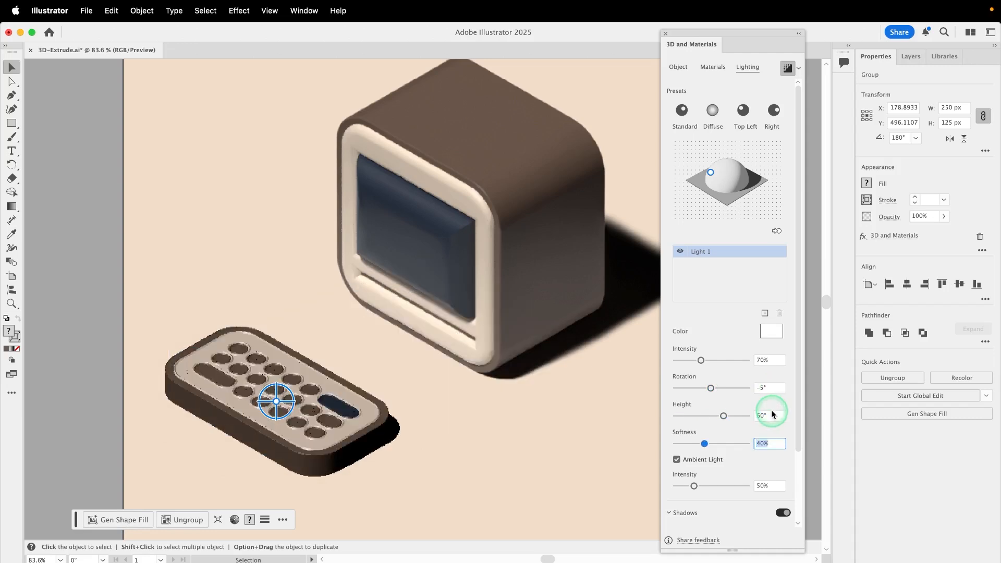
{"action": "left_click", "coordinate": [788, 69]}
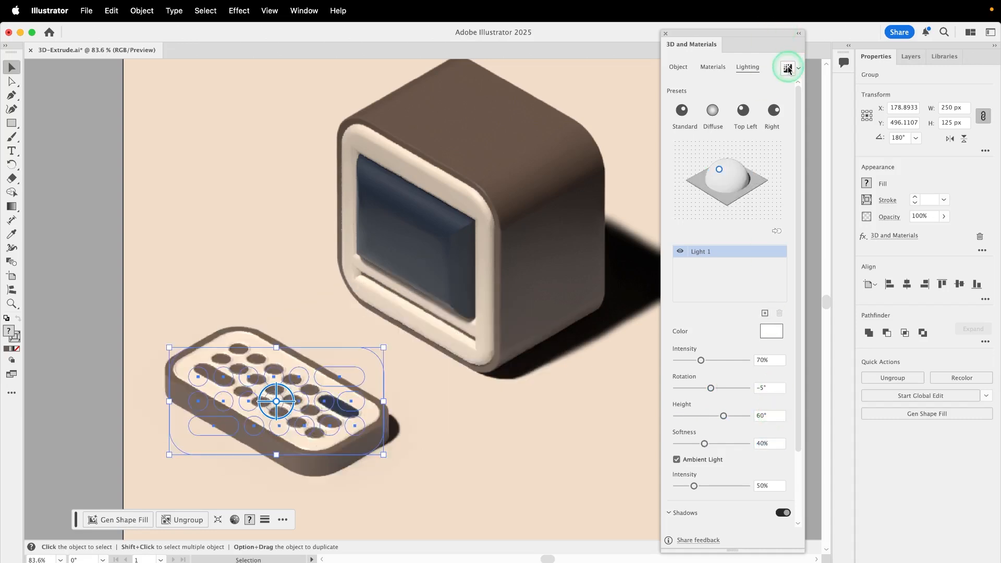
Move the keyboard closer to the front of the computer on the artboard.
{"action": "left_click", "coordinate": [461, 481]}
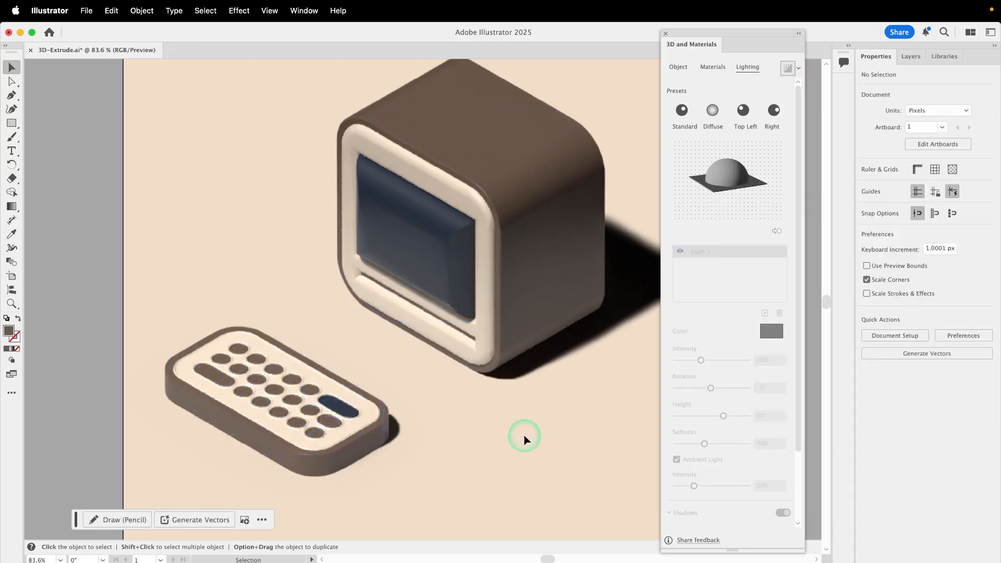
{"action": "scroll", "coordinate": [524, 436], "scroll_direction": "down", "scroll_amount": 5}
{"action": "scroll", "coordinate": [524, 436], "scroll_direction": "right", "scroll_amount": 2}
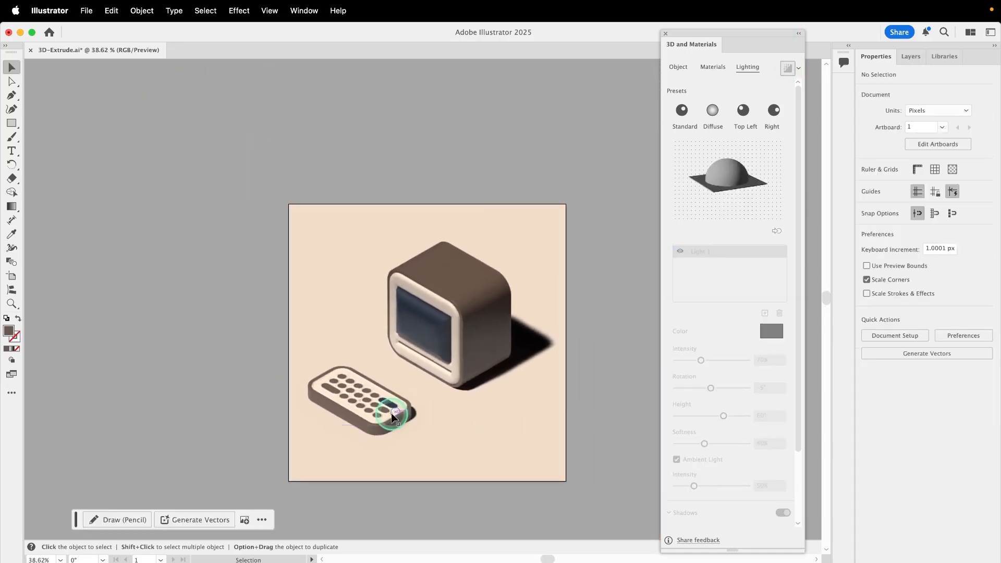
{"action": "left_click_drag", "start_coordinate": [390, 413], "coordinate": [413, 404]}
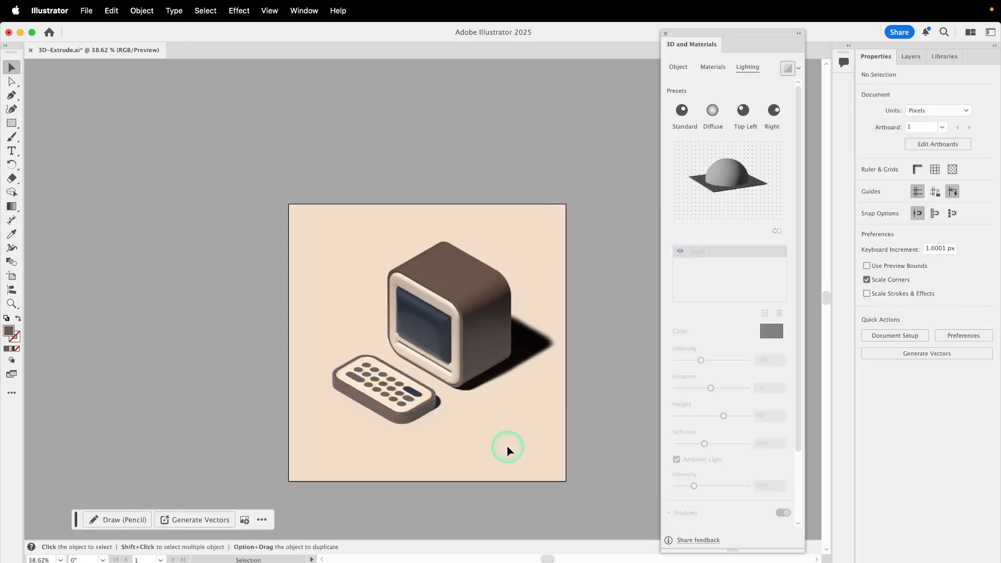